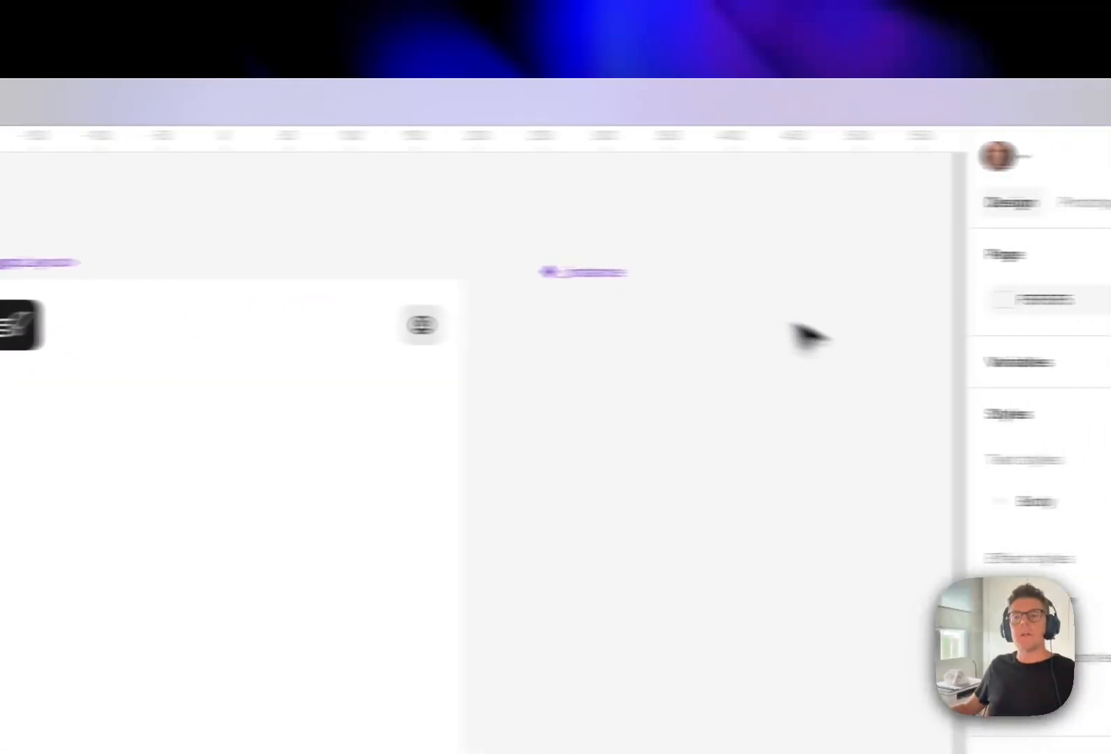
Step: Open the local variables of the Theme collection, then reposition and enlarge the variables window
{"action": "left_click", "coordinate": [758, 365]}
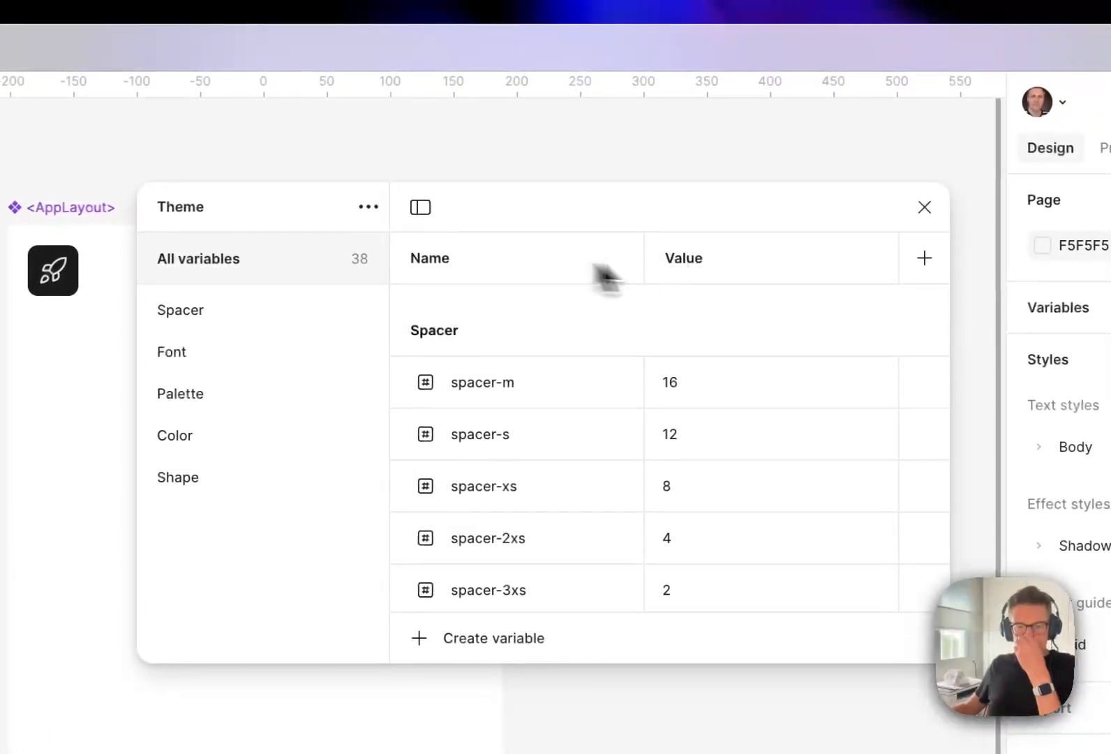
{"action": "left_click_drag", "start_coordinate": [692, 224], "coordinate": [421, 218]}
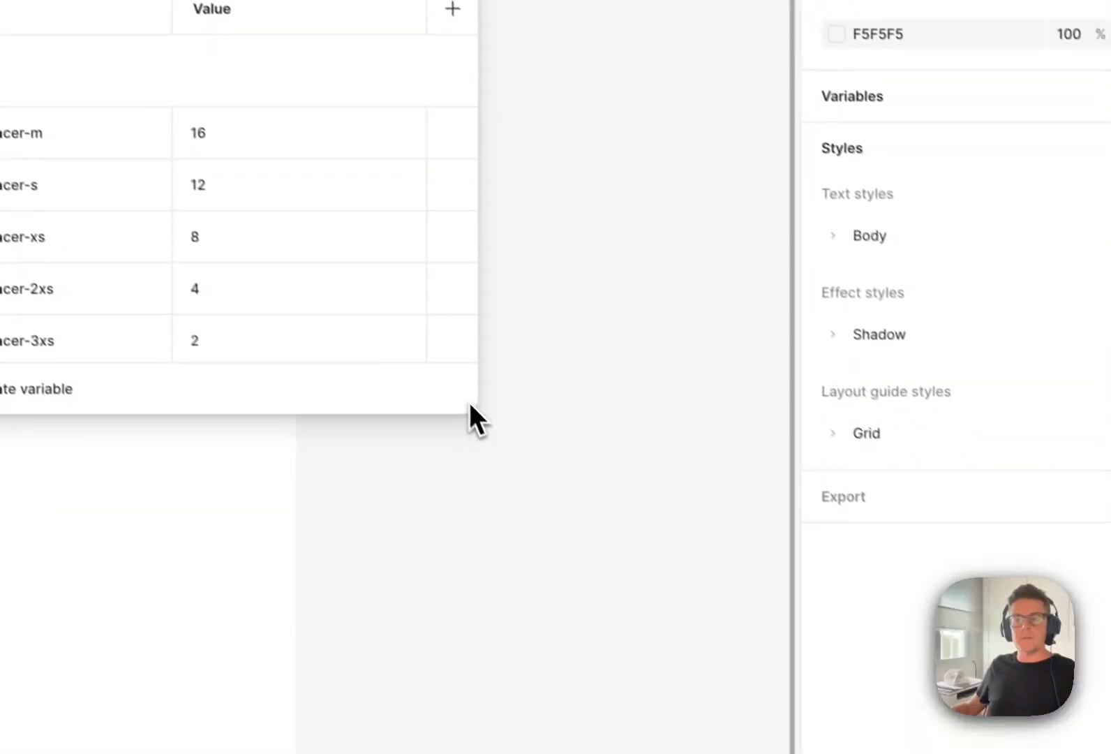
{"action": "left_click_drag", "start_coordinate": [636, 569], "coordinate": [871, 750]}
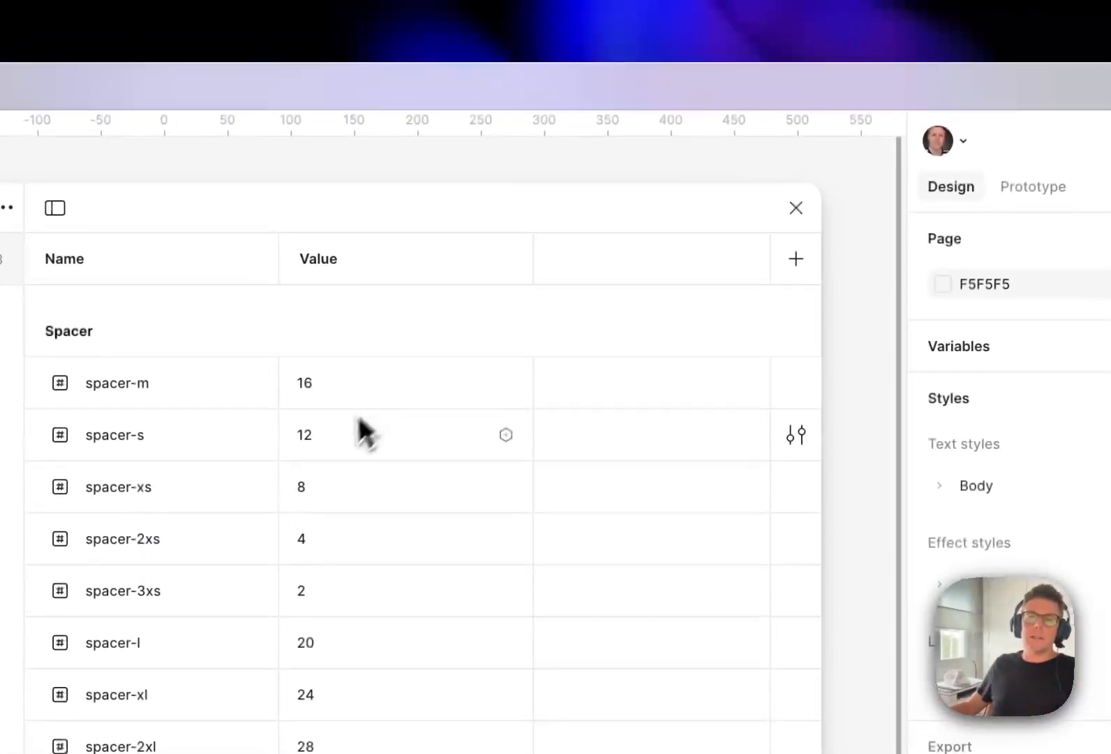
Step: Rename the Theme collection's existing Value mode as Light
{"action": "left_click", "coordinate": [325, 274]}
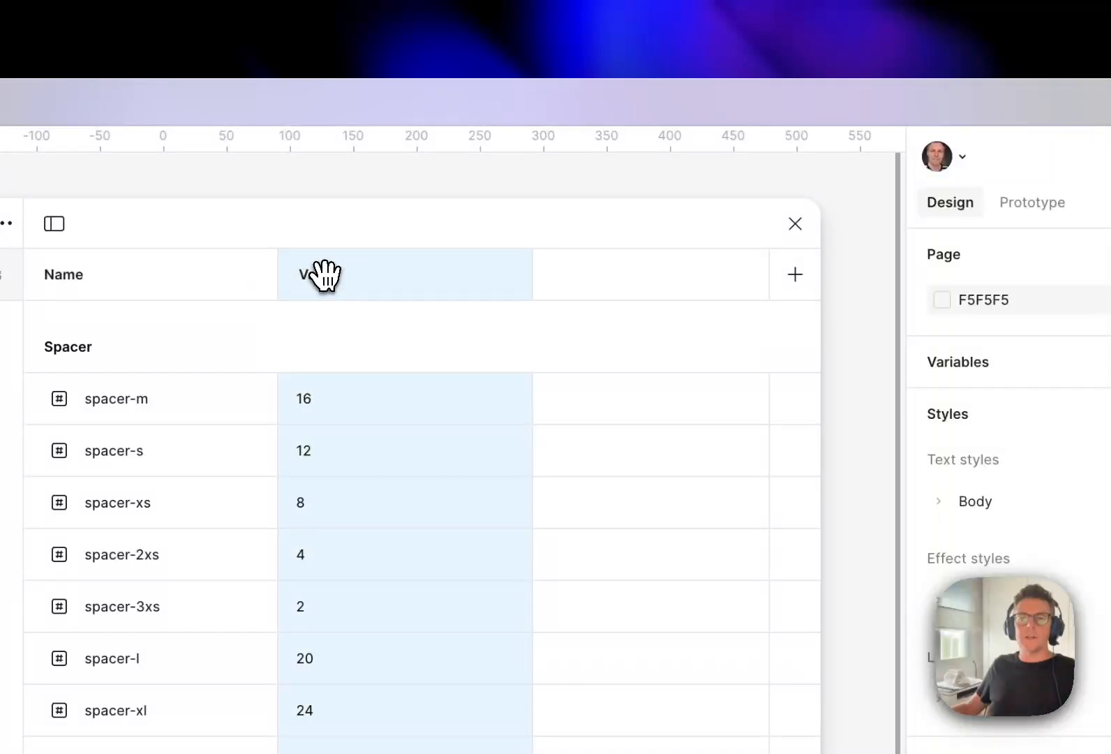
{"action": "double_click", "coordinate": [326, 274]}
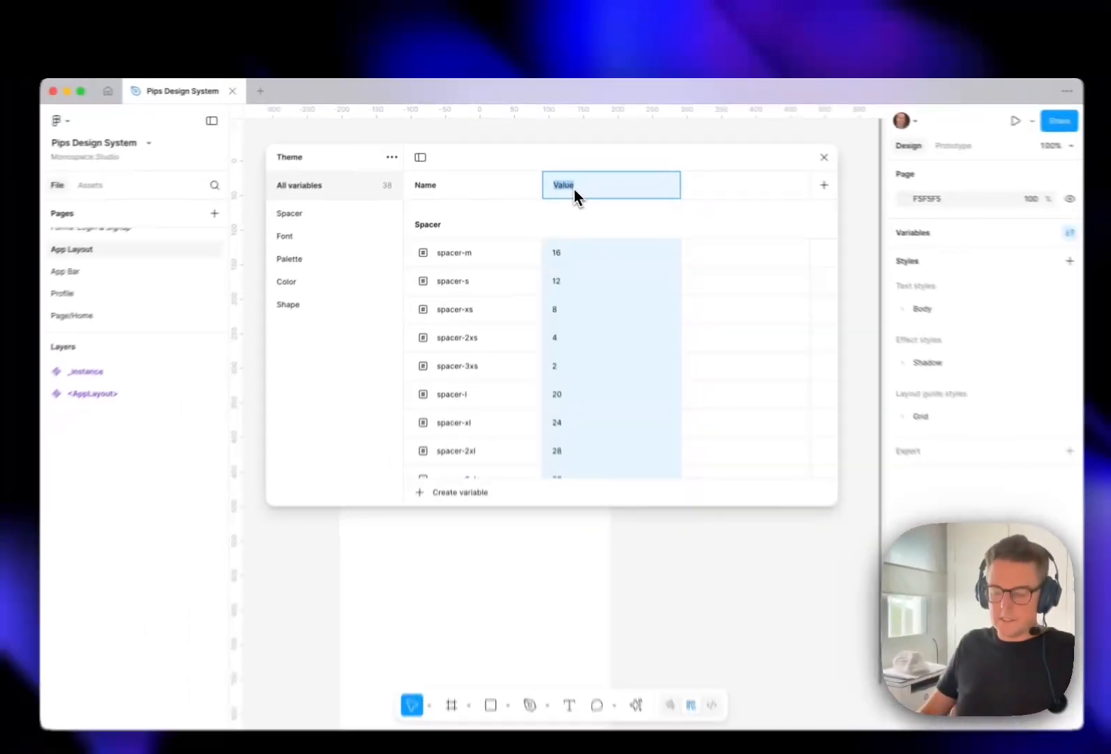
{"action": "type", "text": "Light"}
{"action": "key", "text": "Return"}
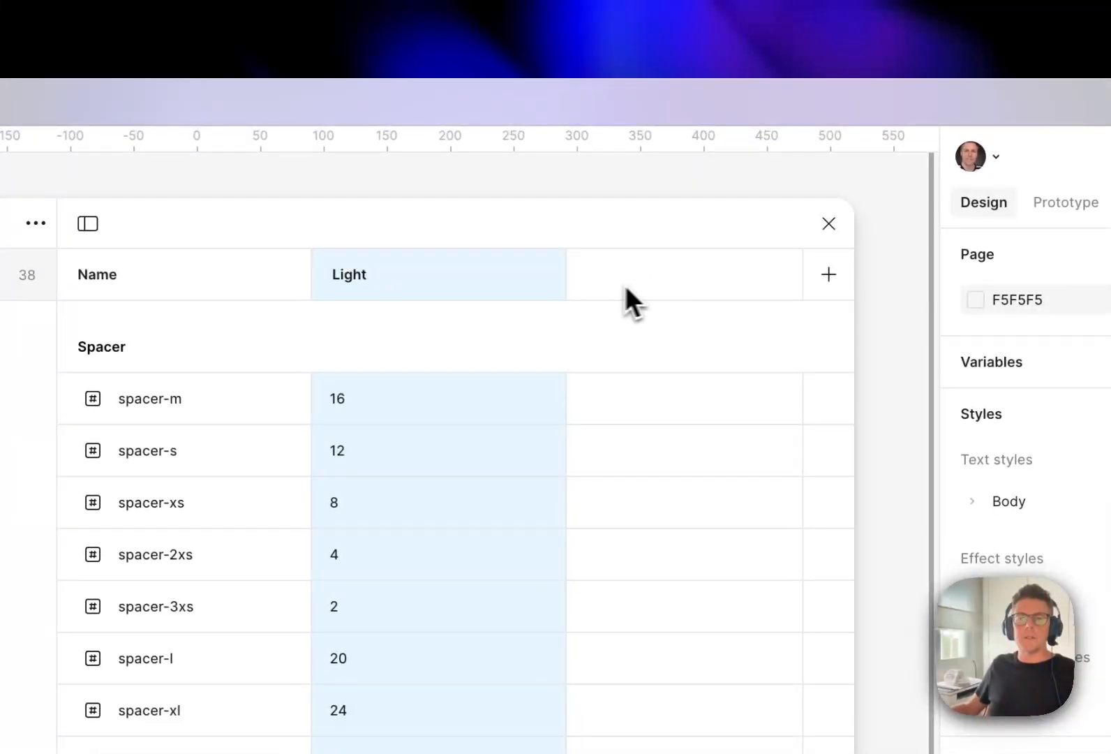
Step: Add a second mode named Dark to the Theme variable collection
{"action": "scroll", "coordinate": [449, 377], "scroll_direction": "down", "scroll_amount": 15}
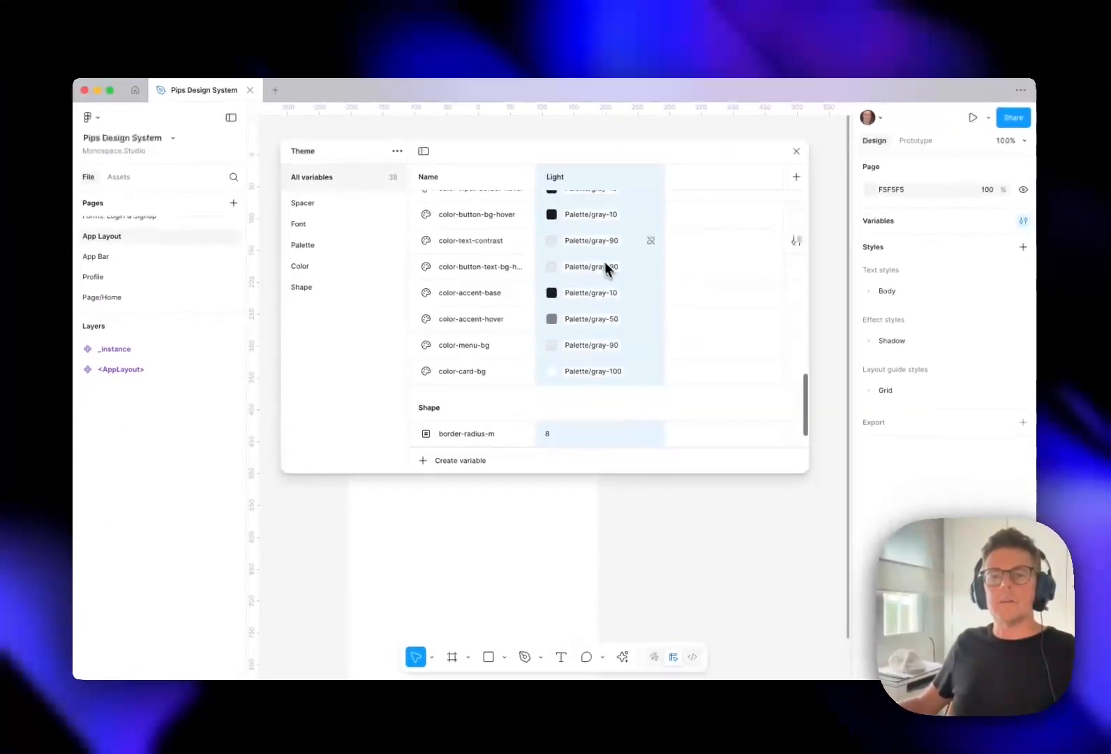
{"action": "scroll", "coordinate": [570, 236], "scroll_direction": "up", "scroll_amount": 15}
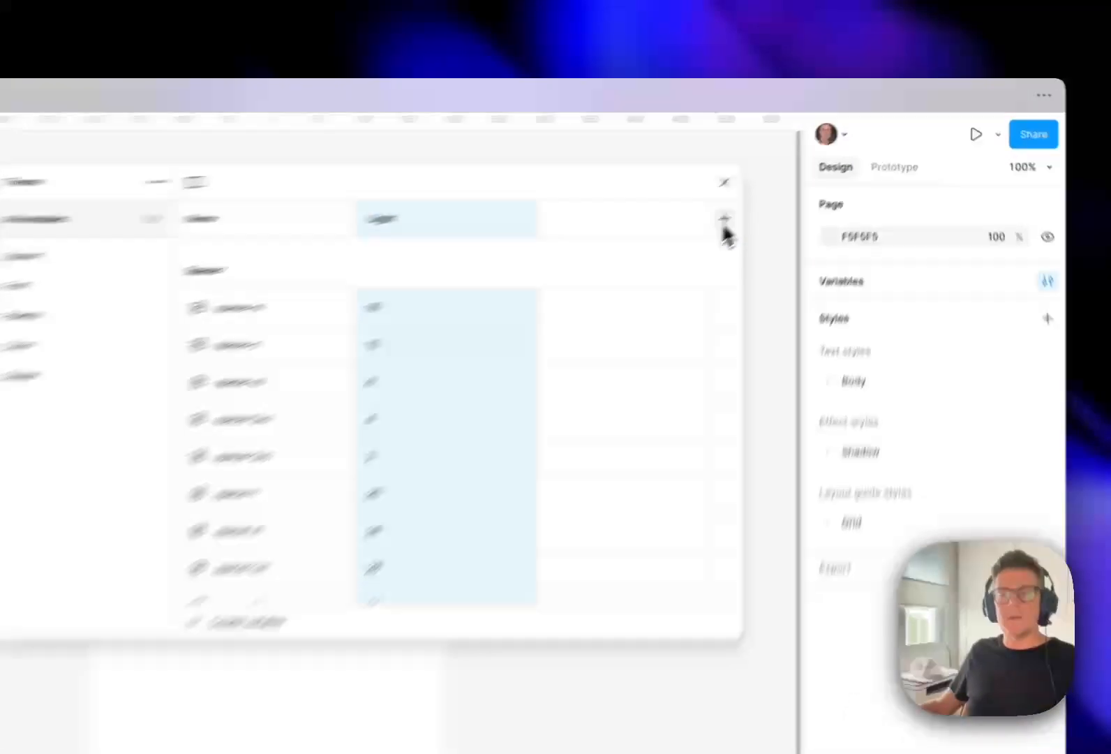
{"action": "left_click", "coordinate": [796, 176]}
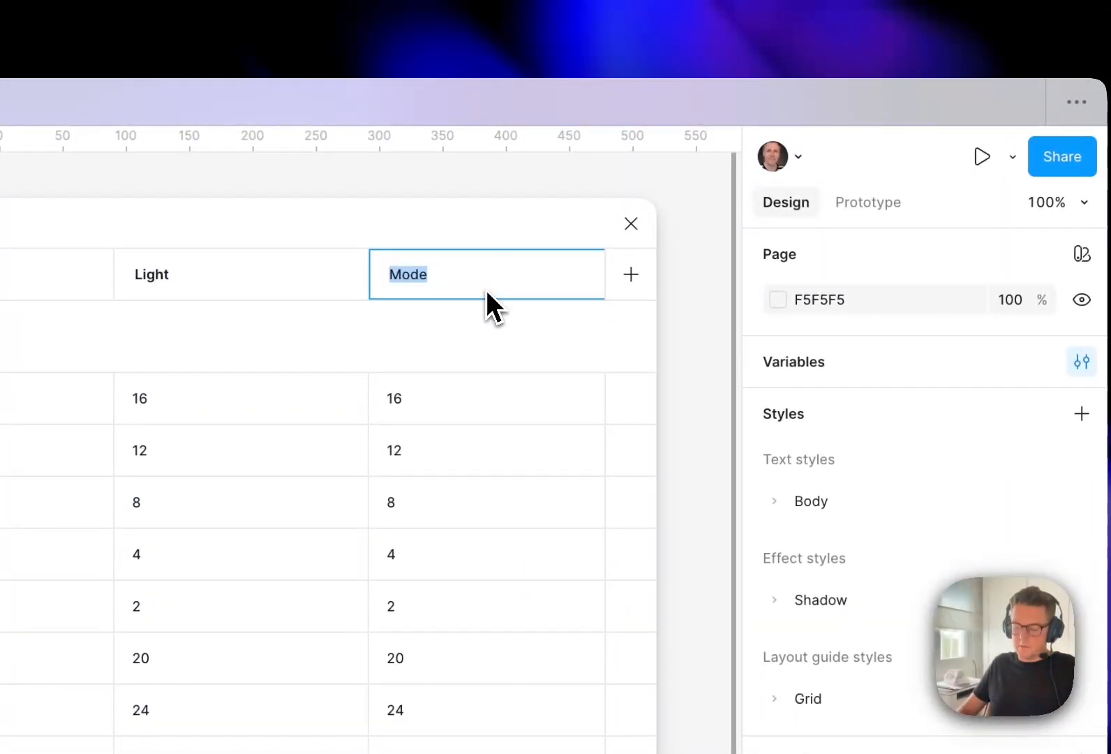
{"action": "type", "text": "Dark"}
{"action": "key", "text": "Return"}
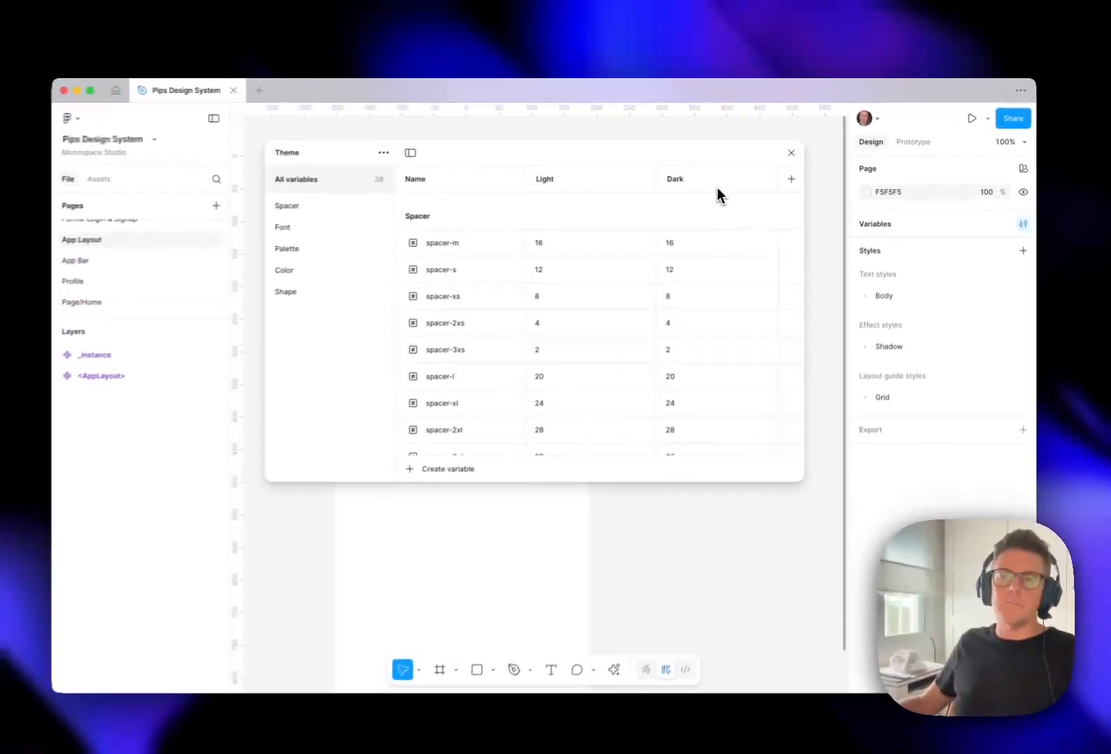
{"action": "scroll", "coordinate": [665, 232], "scroll_direction": "down", "scroll_amount": 10}
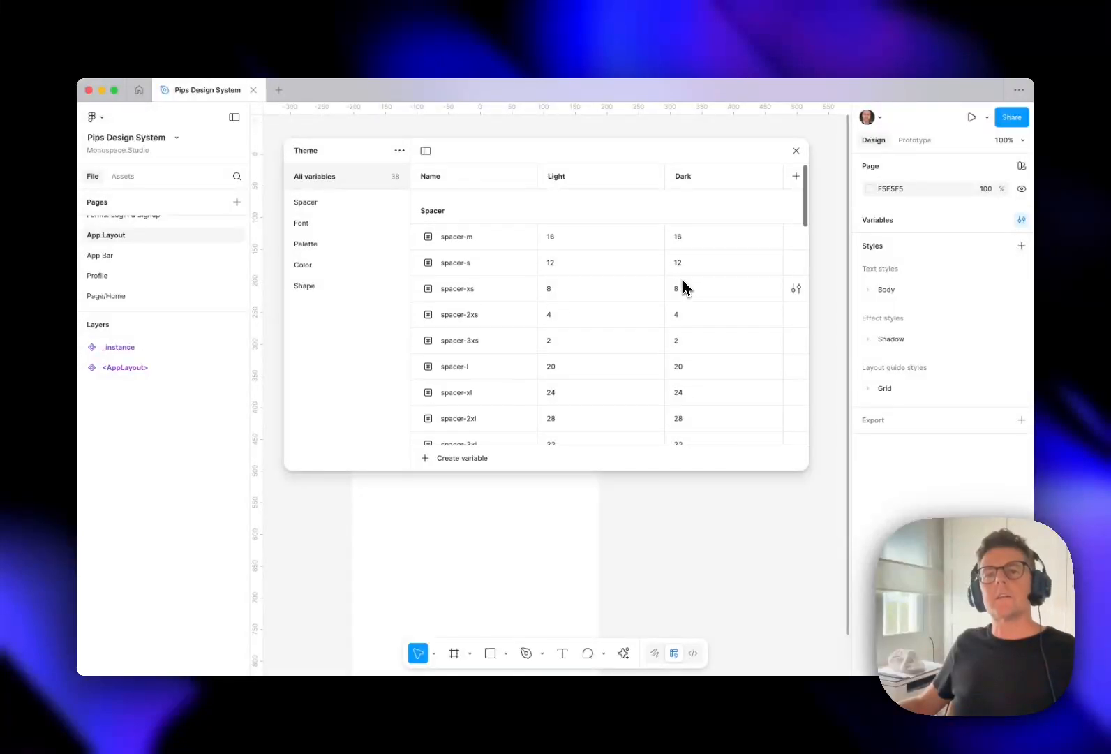
{"action": "scroll", "coordinate": [688, 234], "scroll_direction": "up", "scroll_amount": 10}
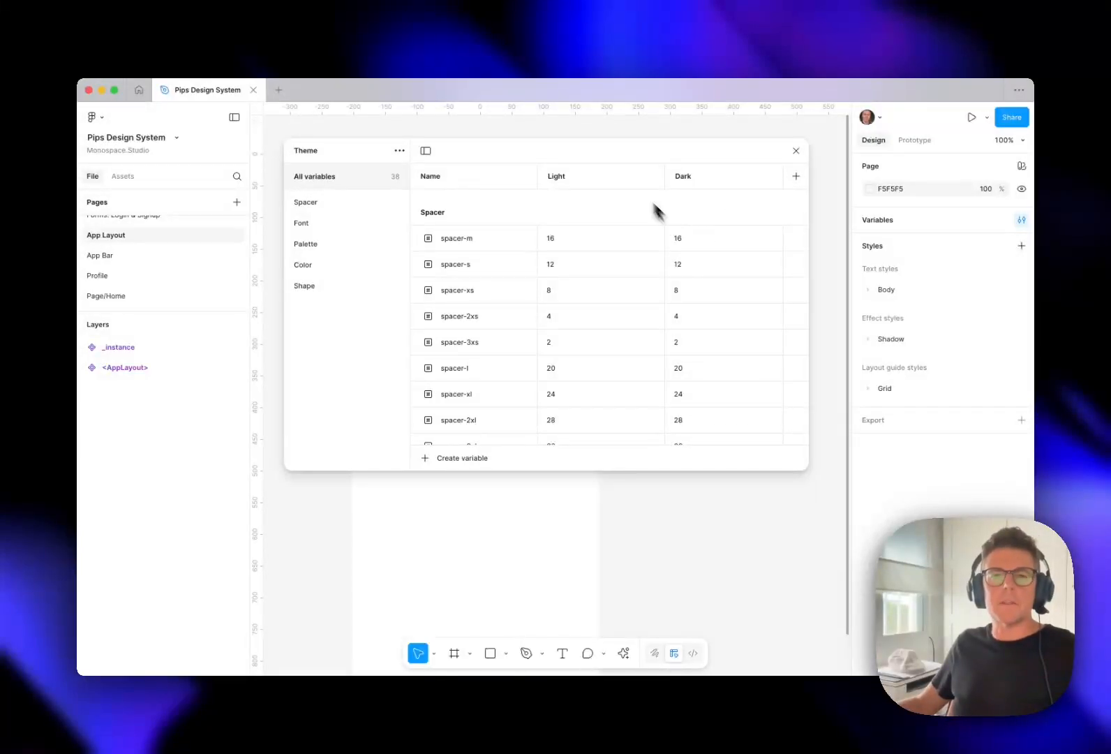
{"action": "left_click", "coordinate": [400, 150]}
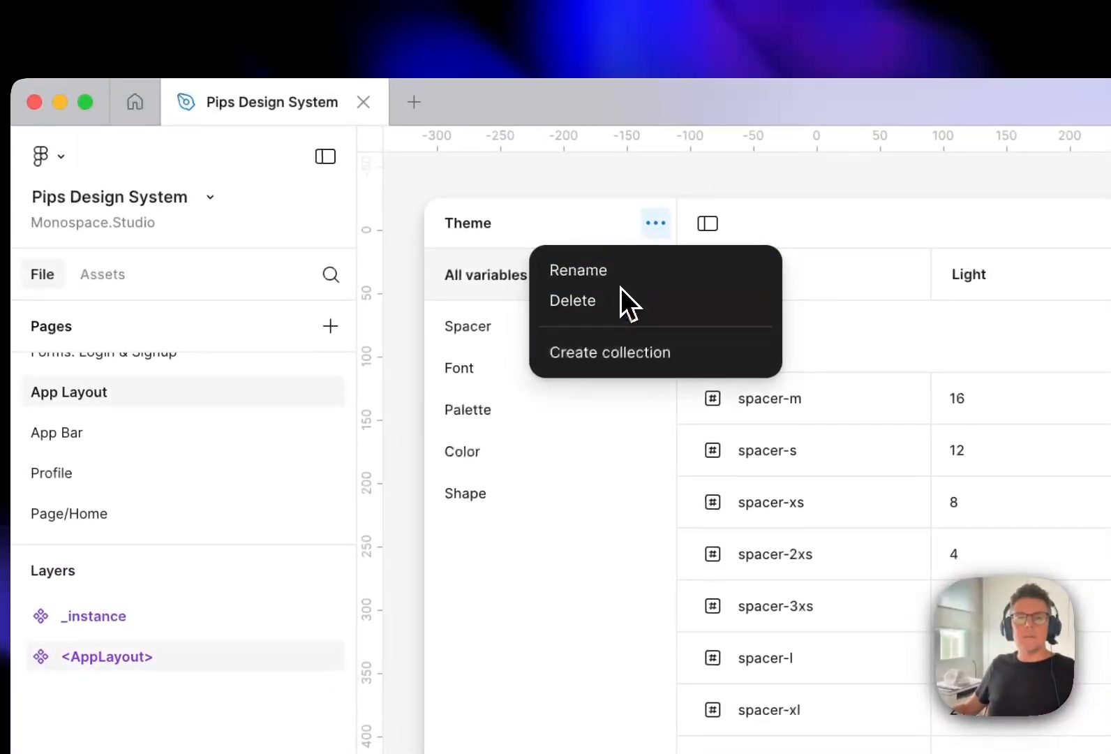
{"action": "left_click", "coordinate": [604, 226]}
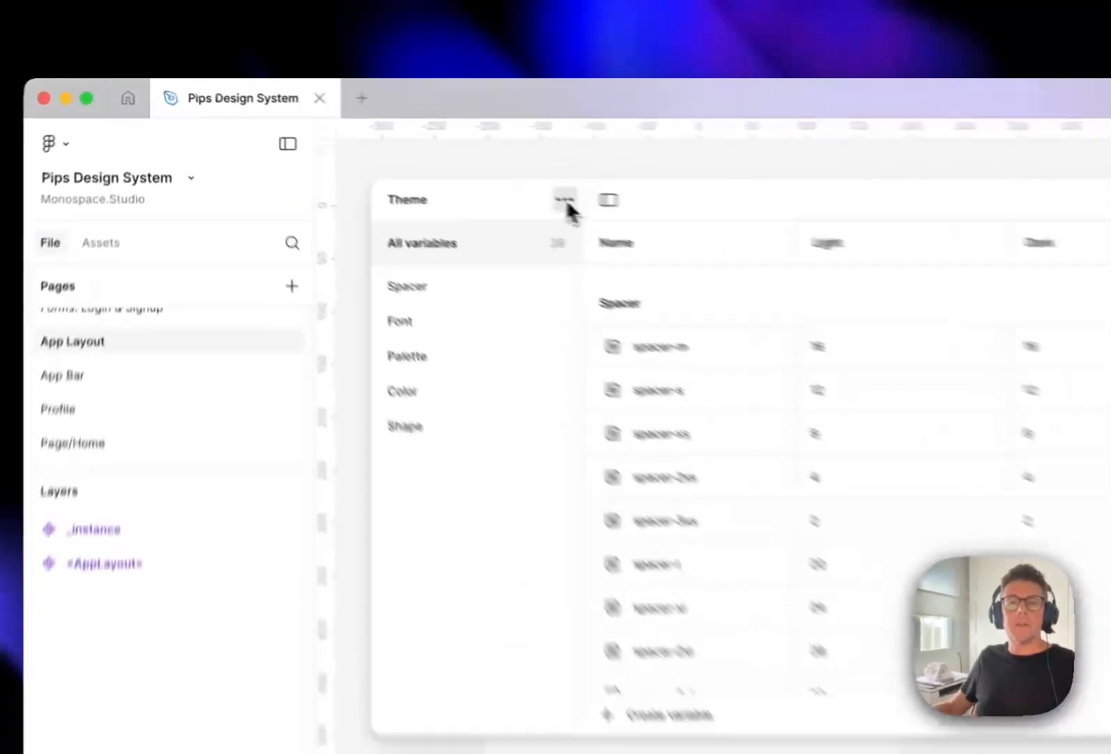
{"action": "left_click", "coordinate": [400, 150]}
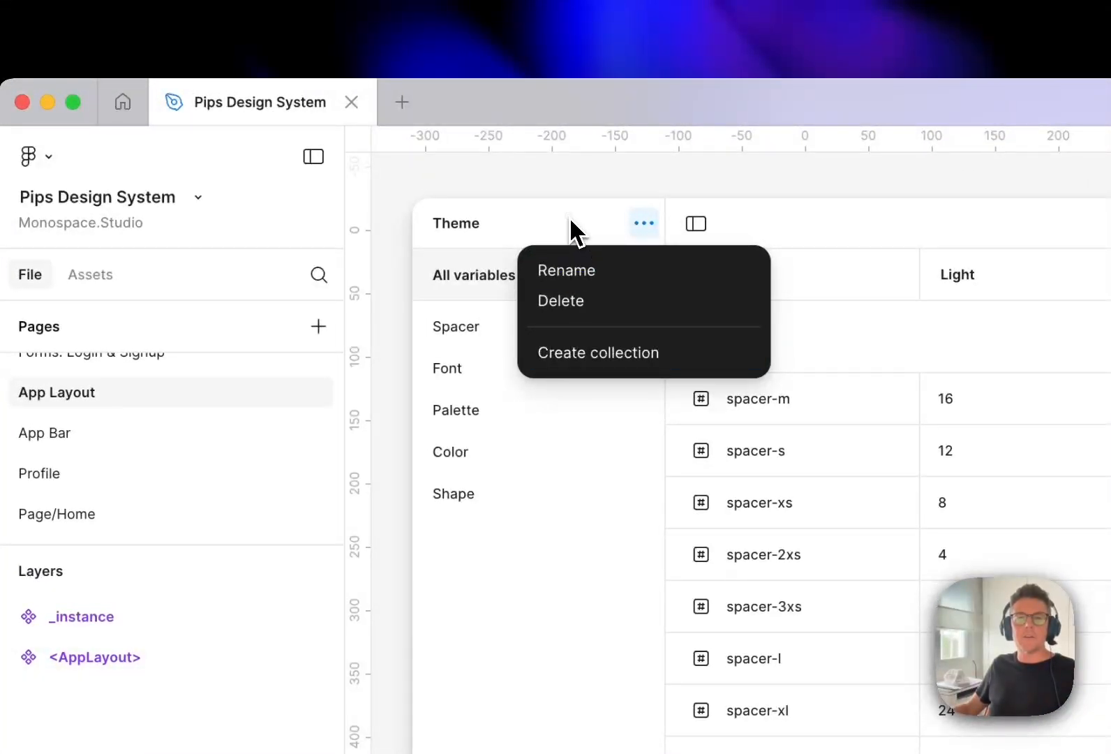
{"action": "left_click", "coordinate": [534, 226]}
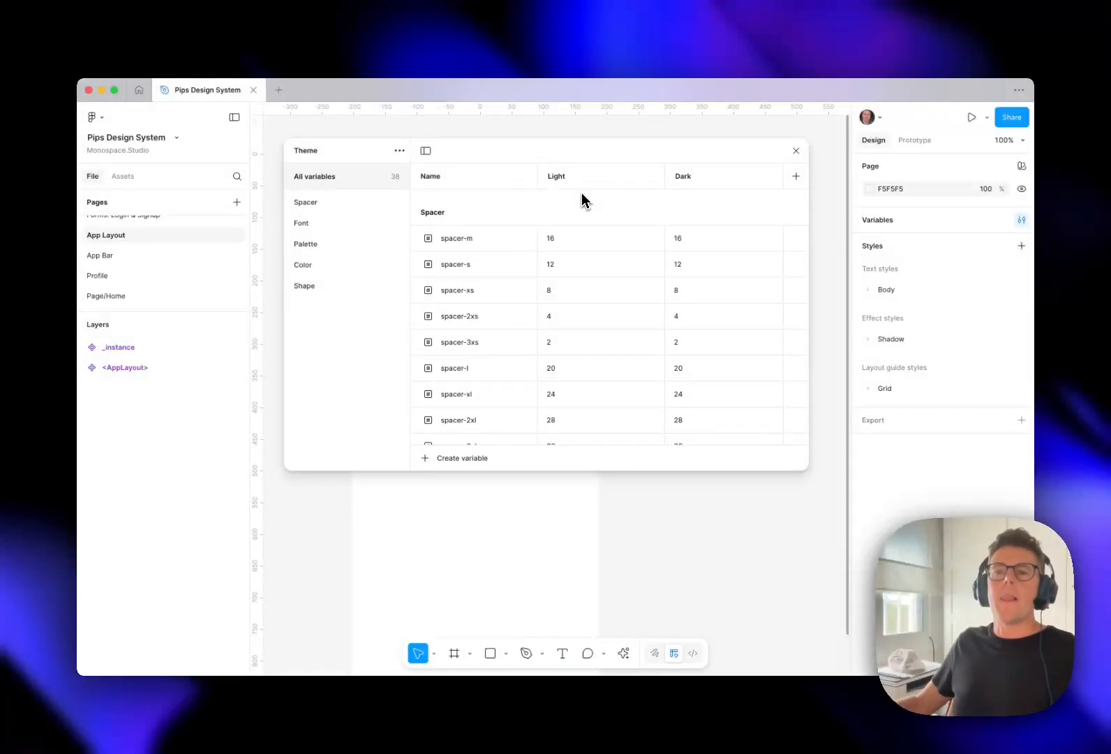
{"action": "scroll", "coordinate": [688, 188], "scroll_direction": "right", "scroll_amount": 2}
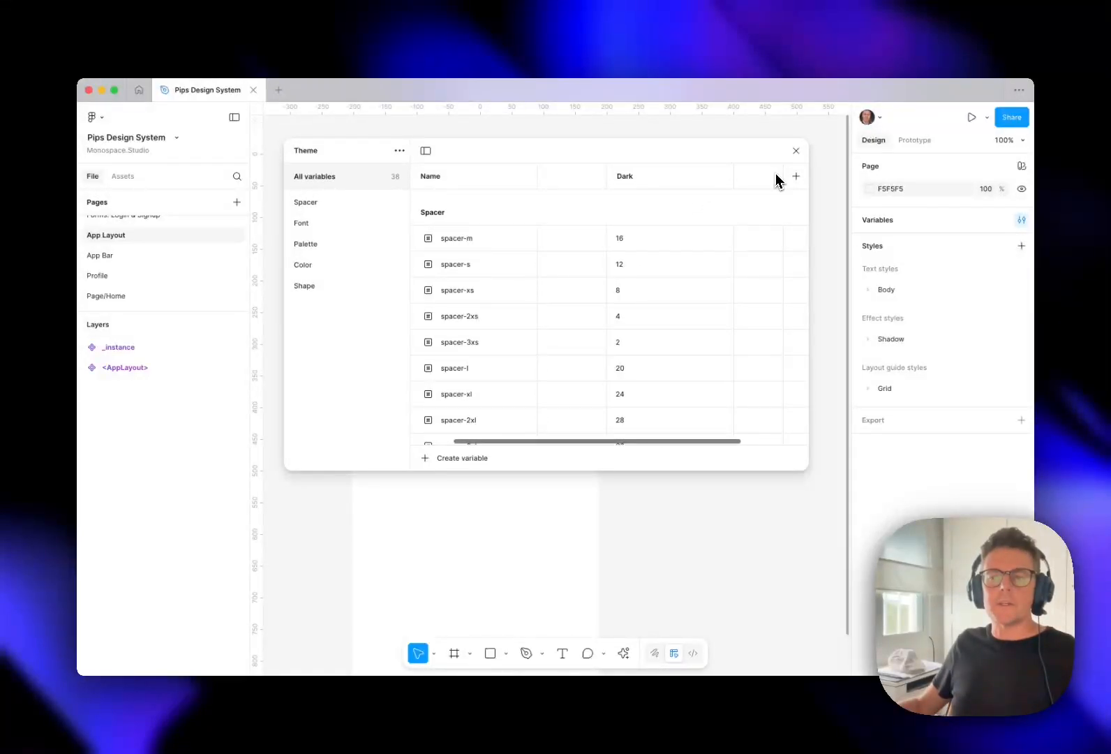
{"action": "scroll", "coordinate": [705, 184], "scroll_direction": "left", "scroll_amount": 2}
{"action": "scroll", "coordinate": [725, 183], "scroll_direction": "right", "scroll_amount": 2}
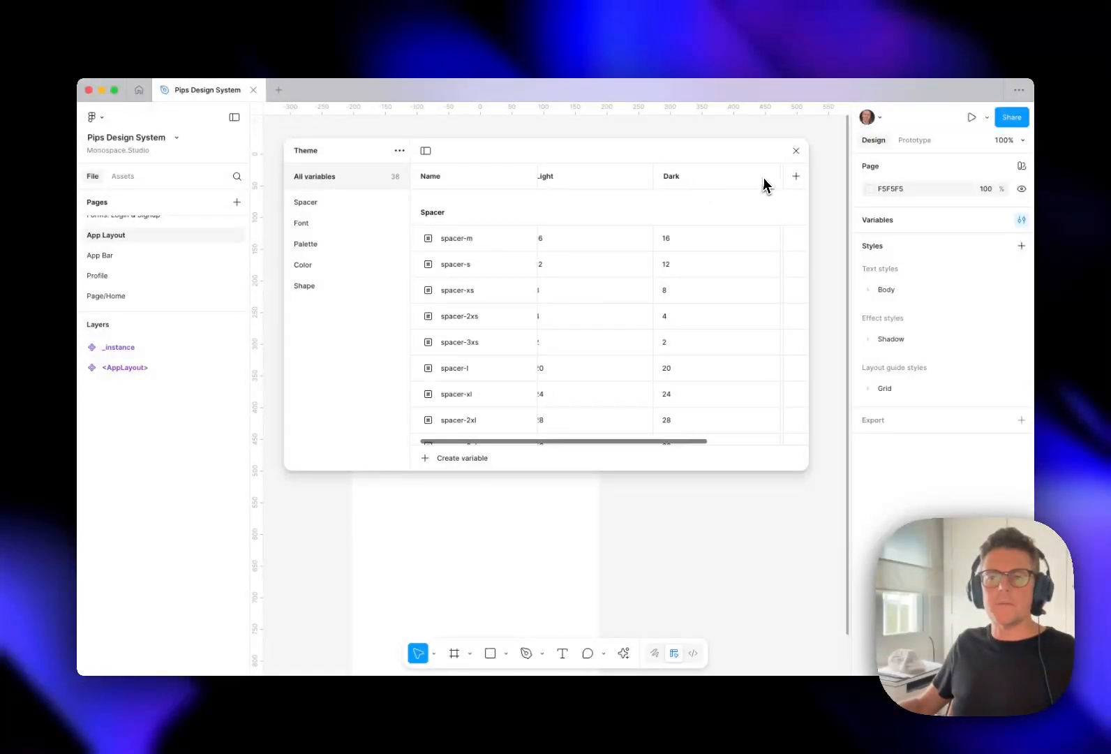
{"action": "scroll", "coordinate": [691, 184], "scroll_direction": "left", "scroll_amount": 2}
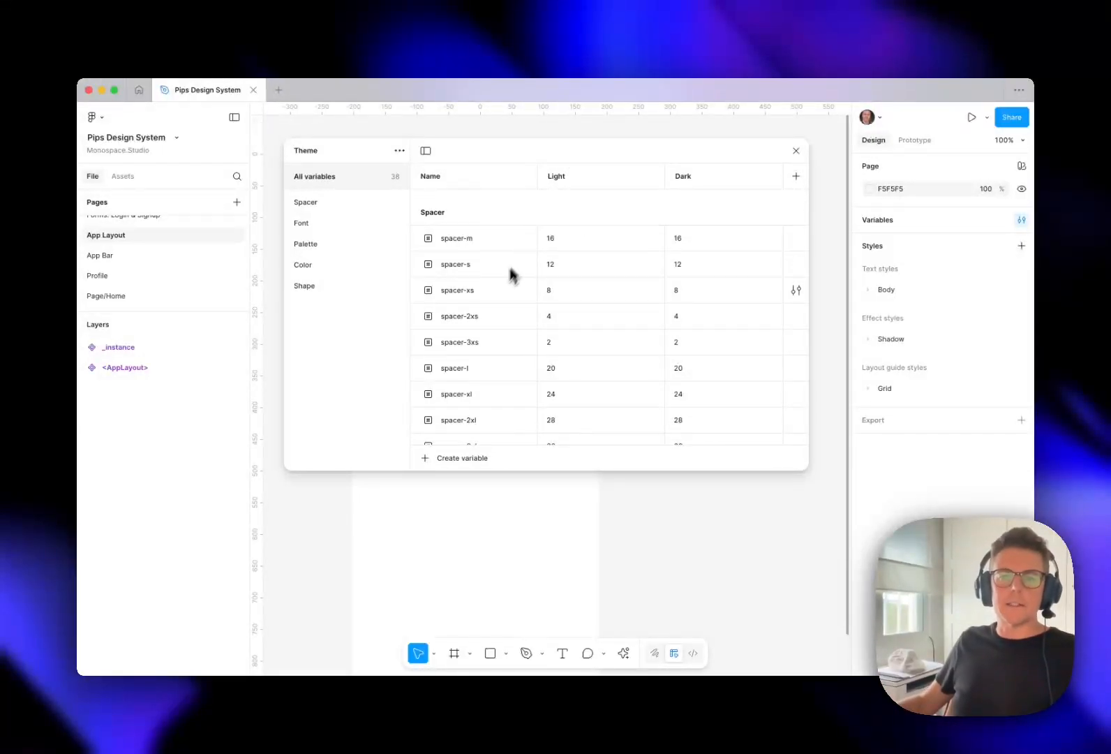
{"action": "scroll", "coordinate": [572, 321], "scroll_direction": "down", "scroll_amount": 2}
{"action": "scroll", "coordinate": [583, 322], "scroll_direction": "up", "scroll_amount": 2}
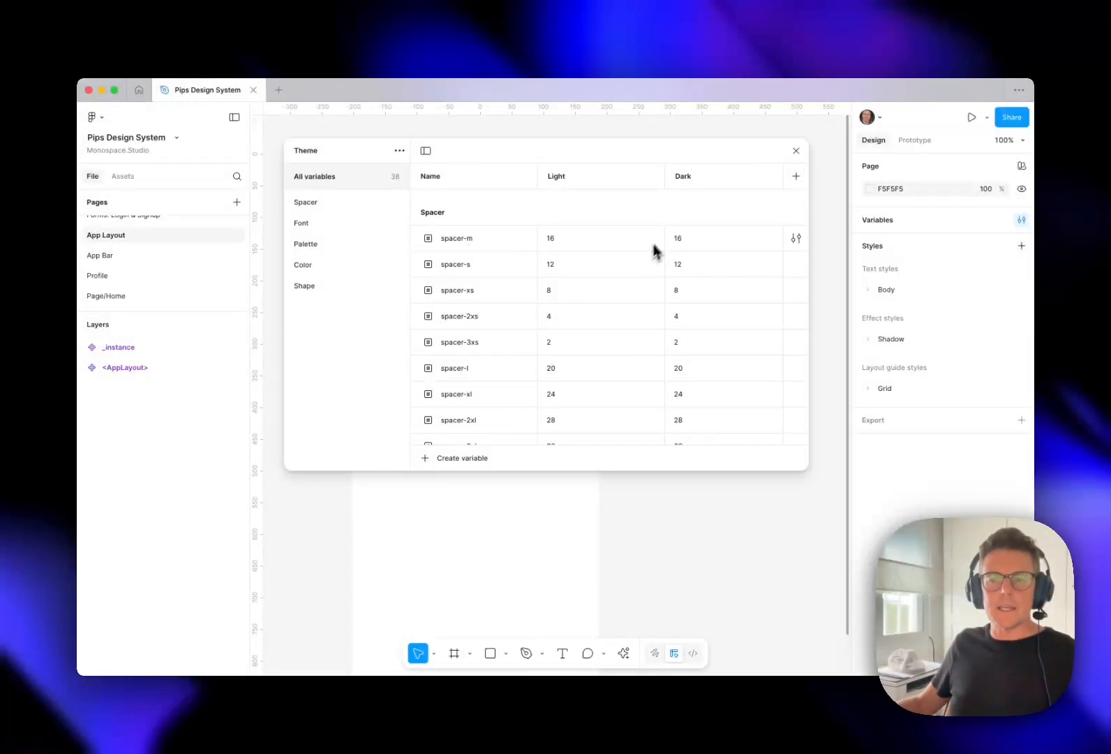
Step: Examine the Font, Palette and Color variables, comparing how the color tokens reference palette values in the Light and Dark modes
{"action": "scroll", "coordinate": [640, 328], "scroll_direction": "down", "scroll_amount": 10}
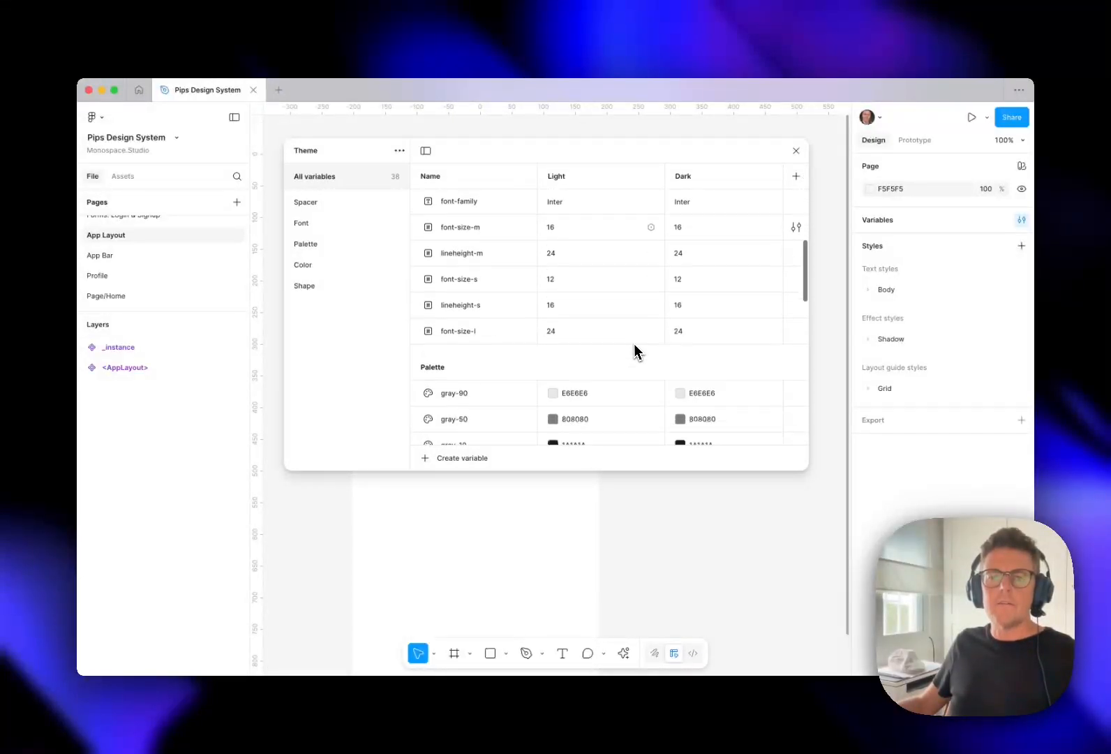
{"action": "scroll", "coordinate": [639, 332], "scroll_direction": "down", "scroll_amount": 5}
{"action": "scroll", "coordinate": [637, 300], "scroll_direction": "up", "scroll_amount": 1}
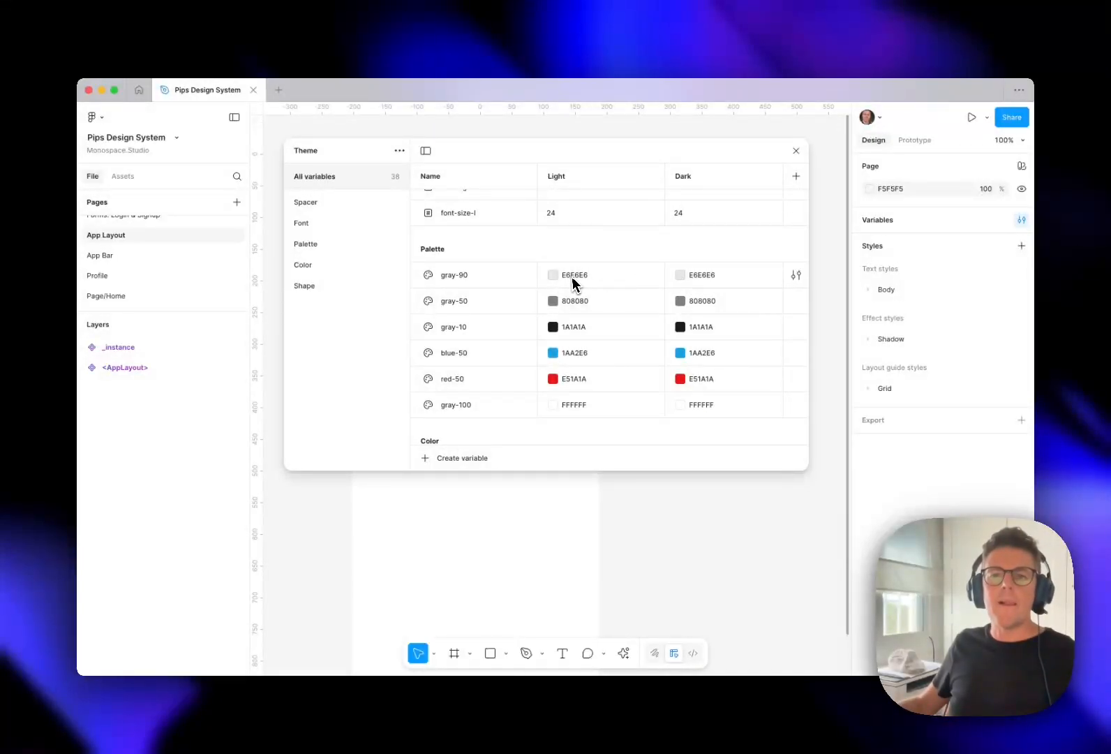
{"action": "scroll", "coordinate": [498, 290], "scroll_direction": "up", "scroll_amount": 1}
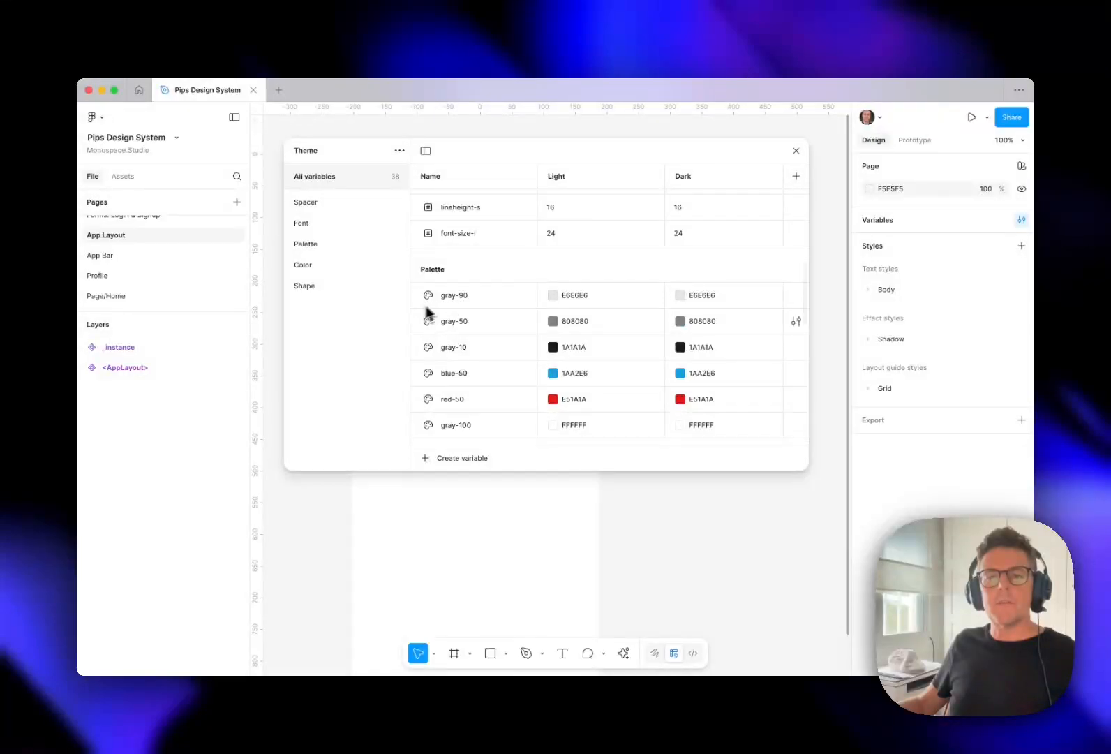
{"action": "scroll", "coordinate": [489, 377], "scroll_direction": "down", "scroll_amount": 7}
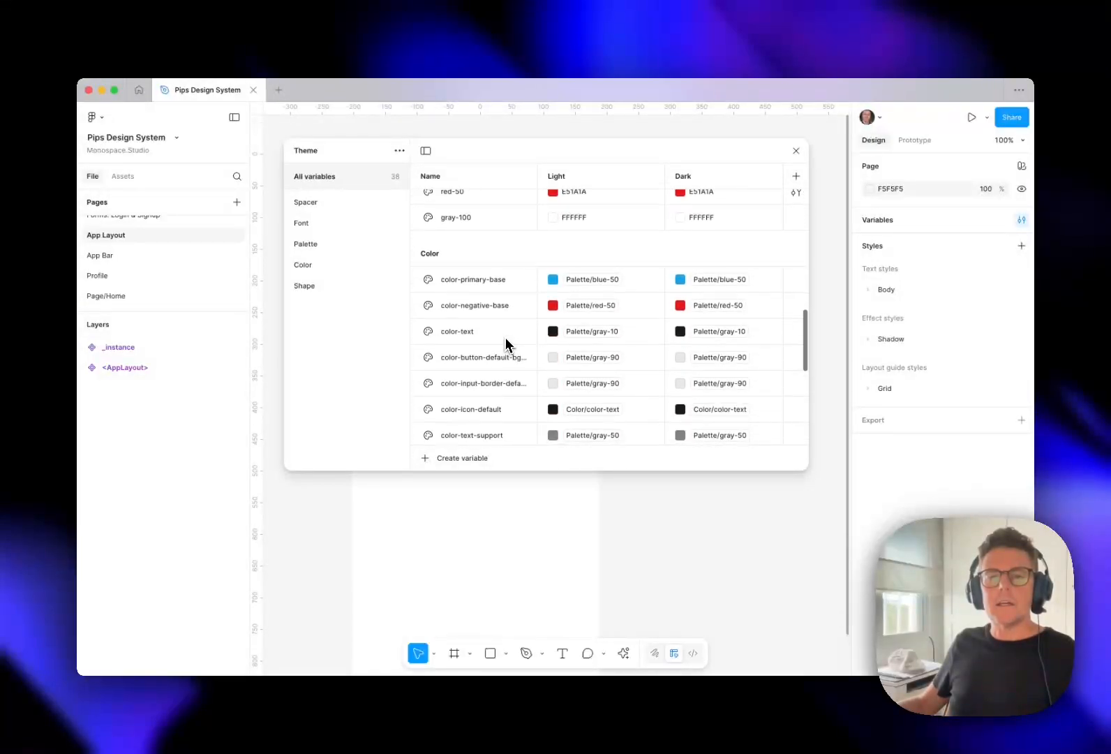
{"action": "scroll", "coordinate": [495, 335], "scroll_direction": "down", "scroll_amount": 2}
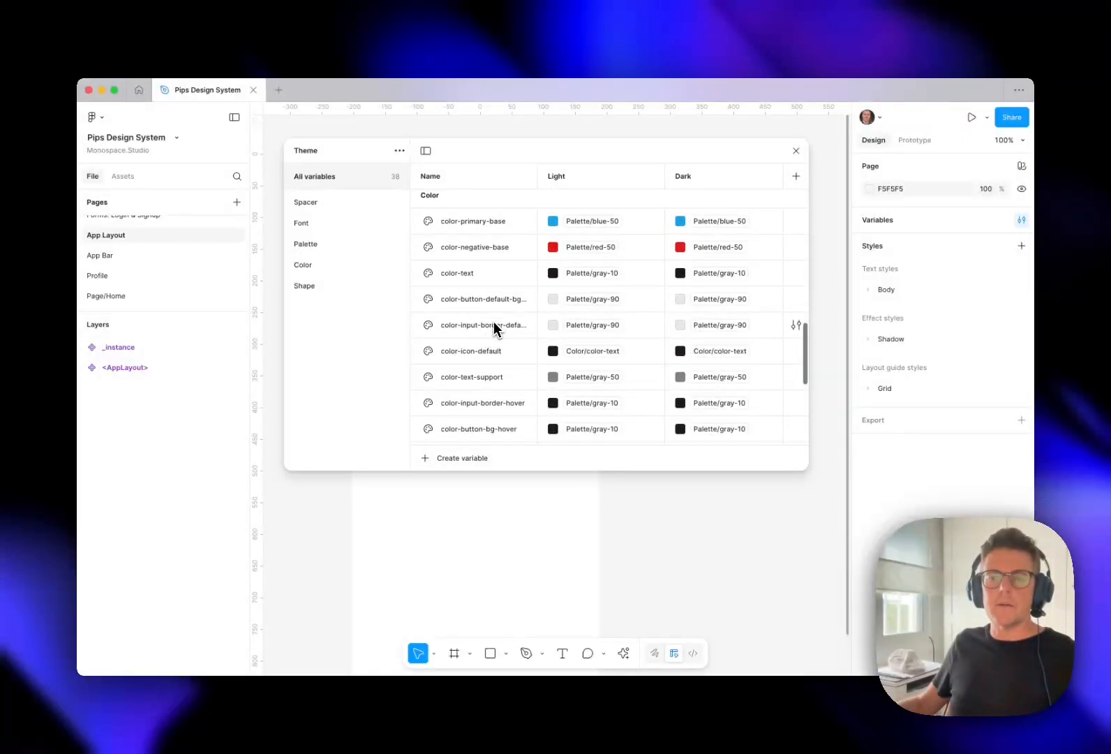
{"action": "scroll", "coordinate": [502, 341], "scroll_direction": "up", "scroll_amount": 7}
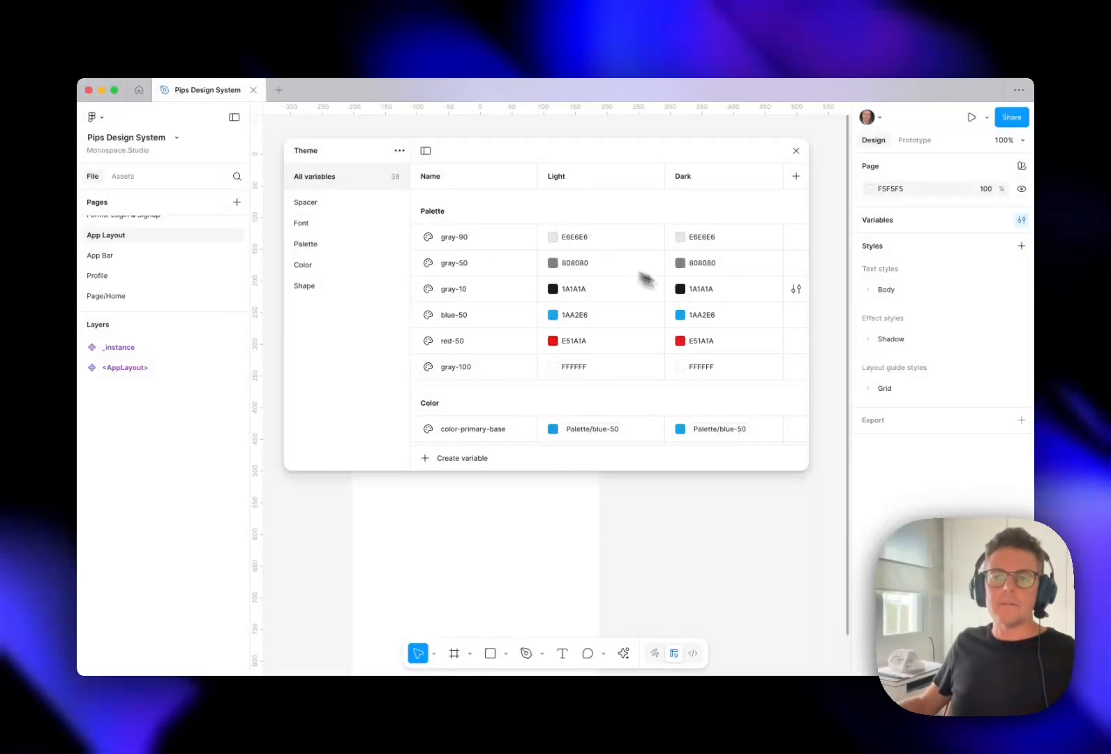
{"action": "scroll", "coordinate": [513, 377], "scroll_direction": "down", "scroll_amount": 5}
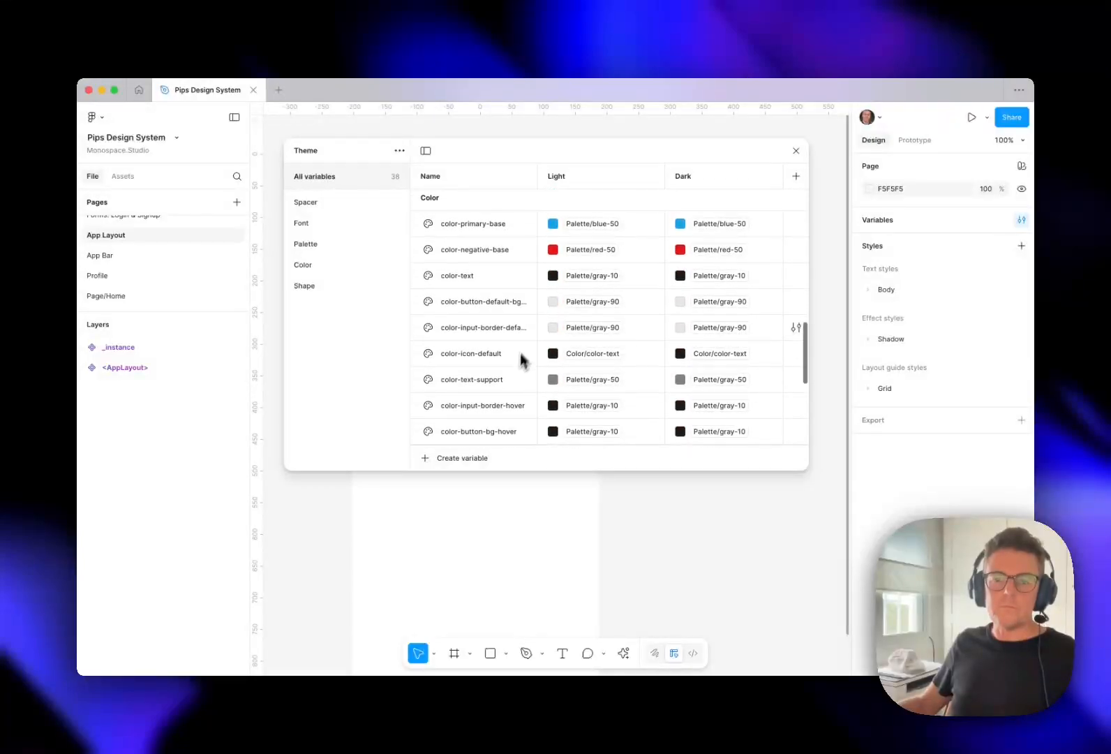
{"action": "scroll", "coordinate": [488, 307], "scroll_direction": "down", "scroll_amount": 1}
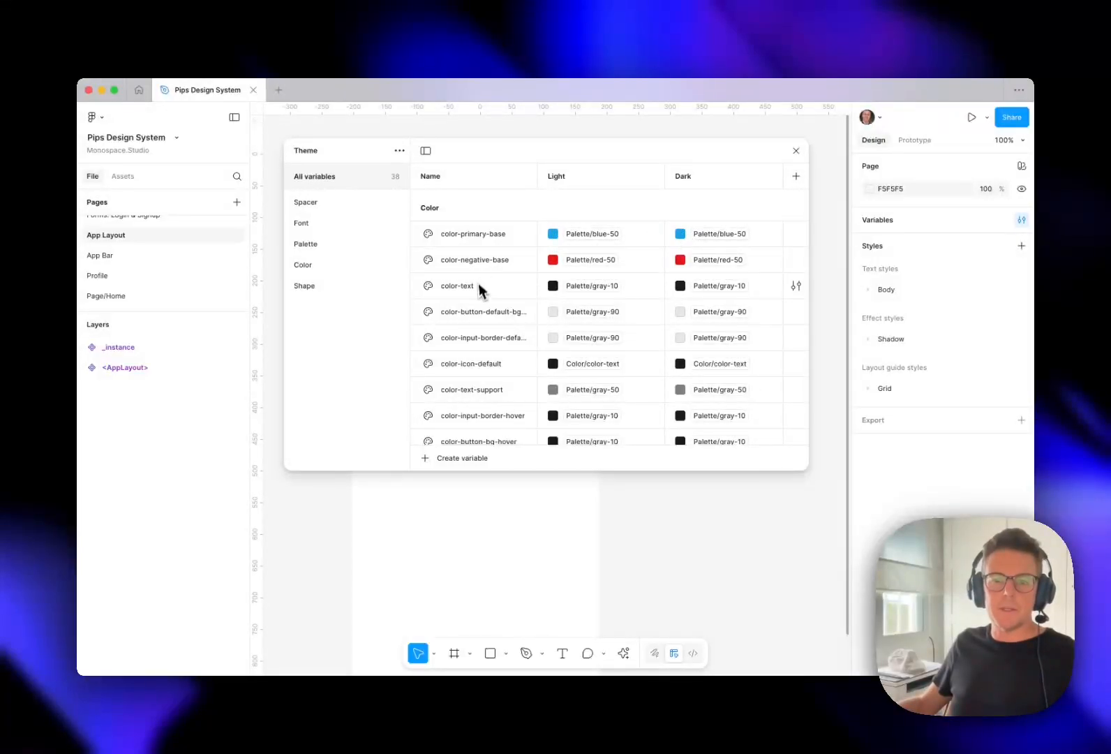
{"action": "scroll", "coordinate": [506, 293], "scroll_direction": "down", "scroll_amount": 7}
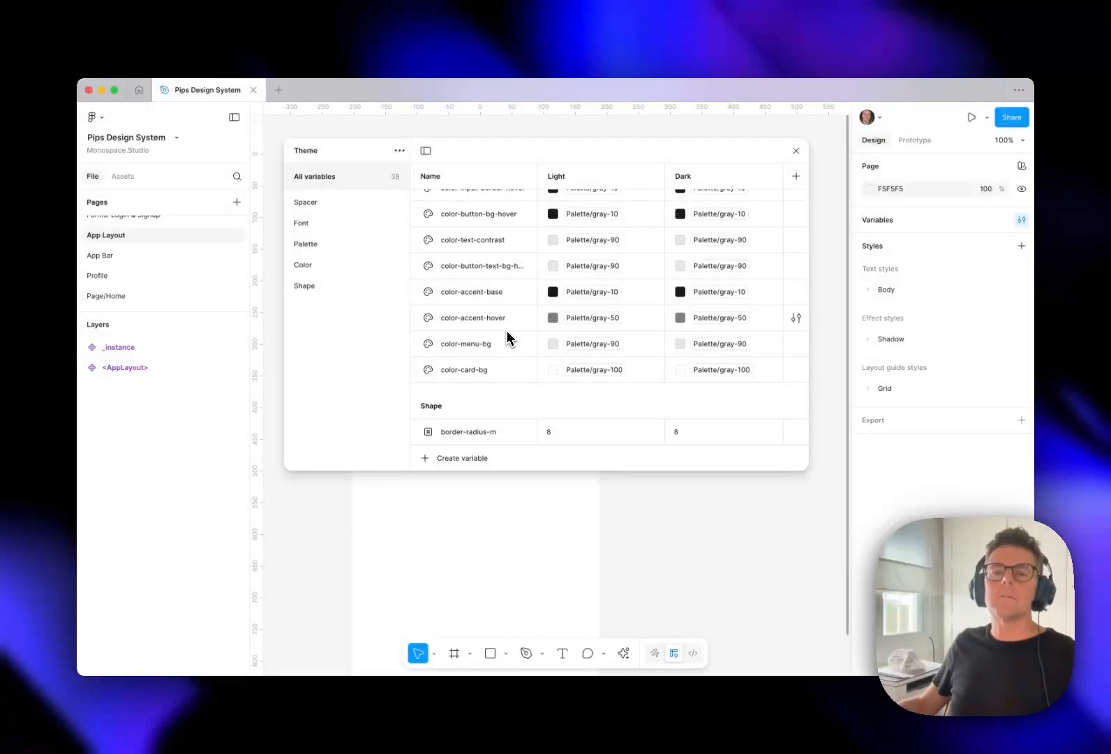
{"action": "scroll", "coordinate": [506, 326], "scroll_direction": "up", "scroll_amount": 1}
{"action": "scroll", "coordinate": [496, 324], "scroll_direction": "up", "scroll_amount": 3}
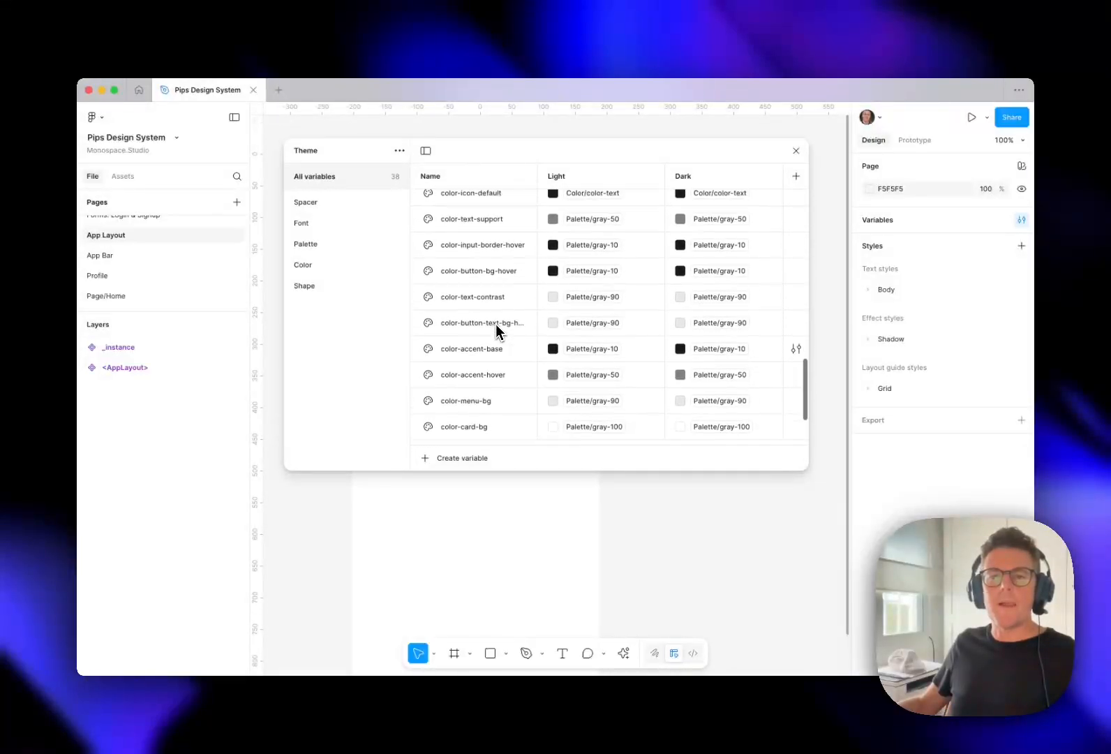
{"action": "scroll", "coordinate": [516, 293], "scroll_direction": "up", "scroll_amount": 2}
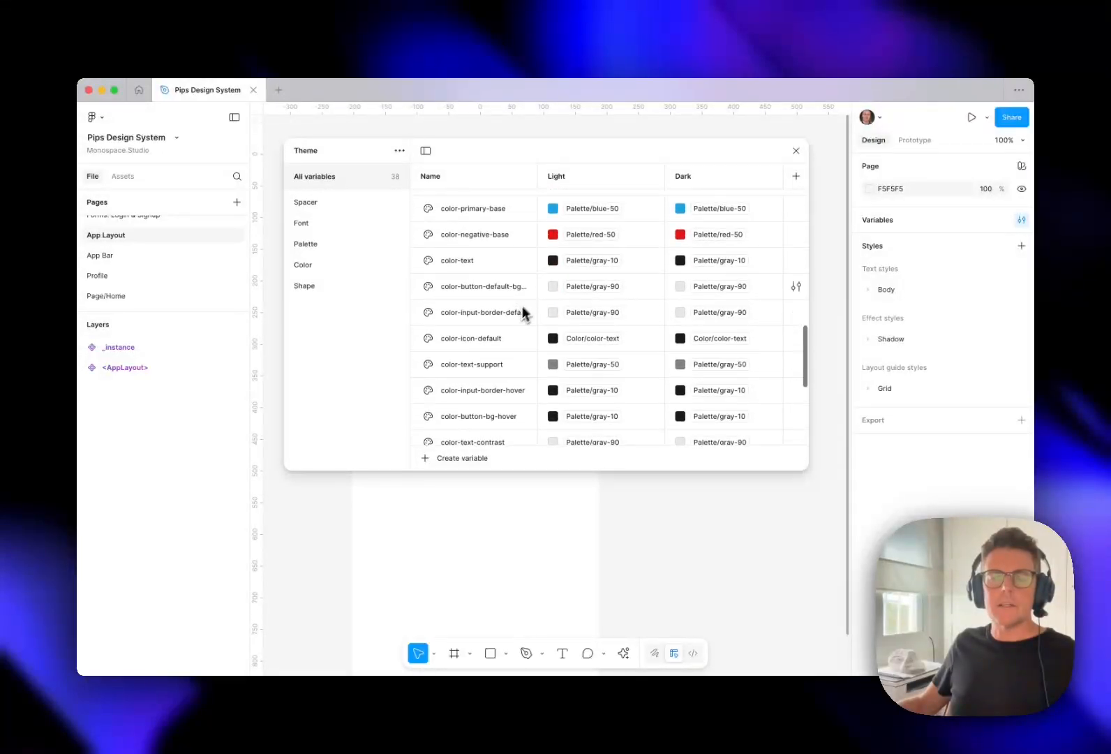
{"action": "scroll", "coordinate": [515, 293], "scroll_direction": "up", "scroll_amount": 1}
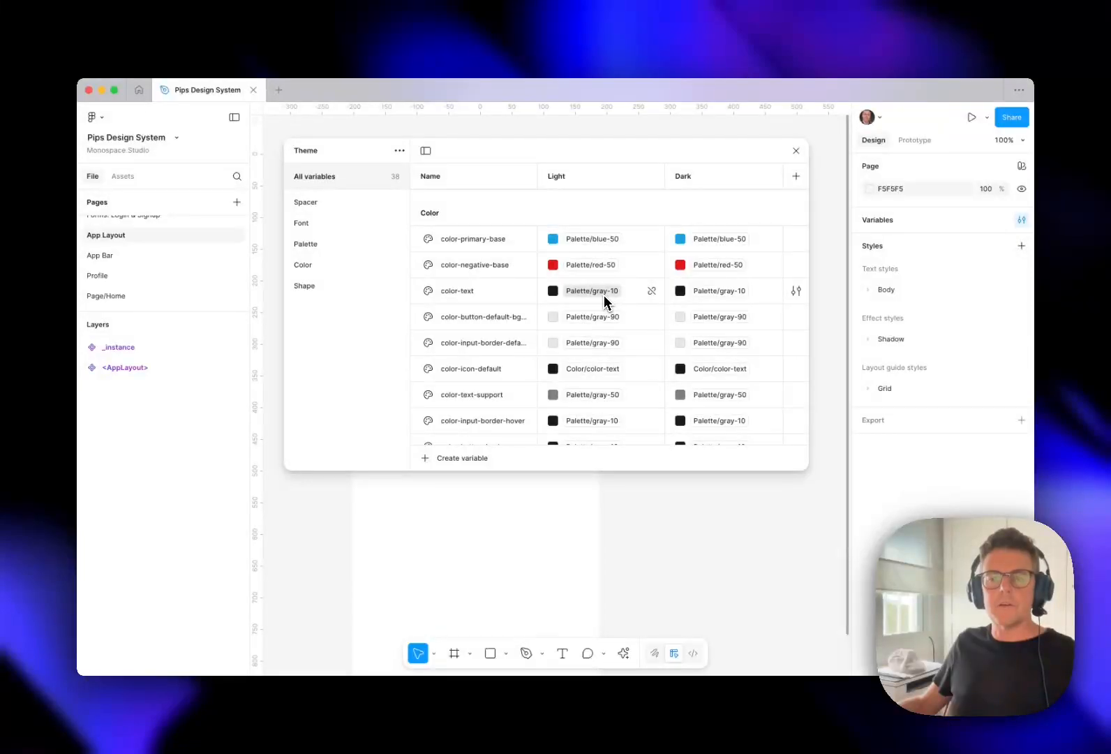
Step: Set the Dark mode value of the color-text variable to the palette color gray-90
{"action": "mouse_move", "coordinate": [598, 300]}
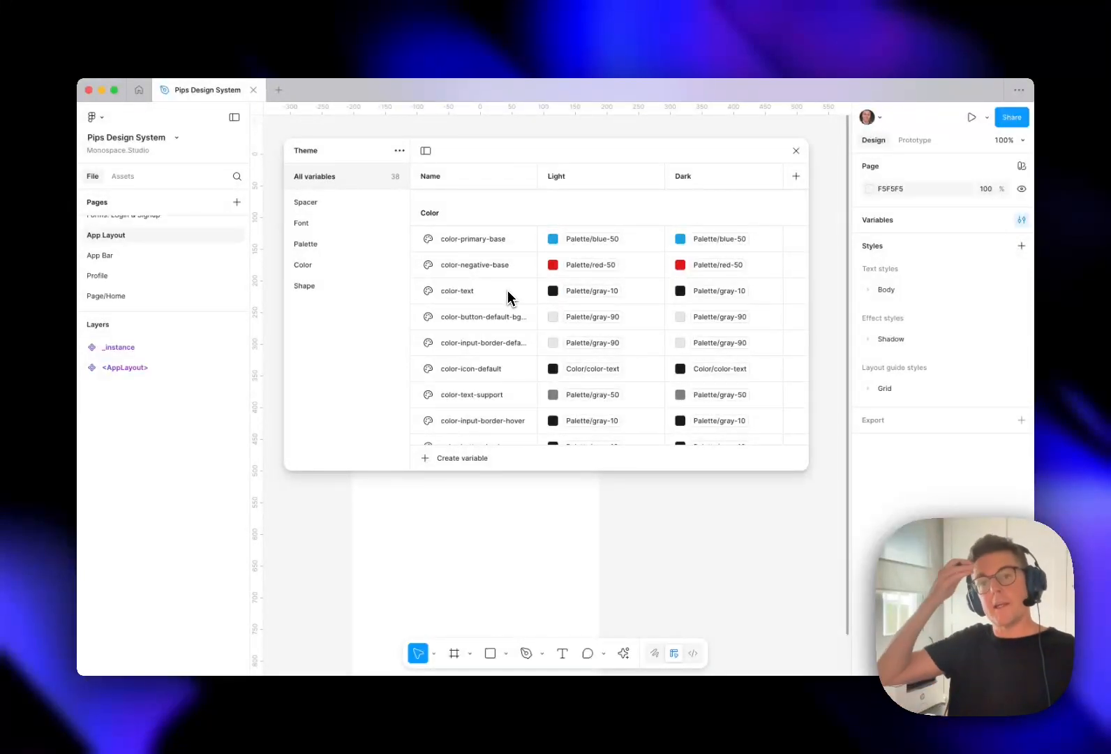
{"action": "left_click", "coordinate": [682, 291]}
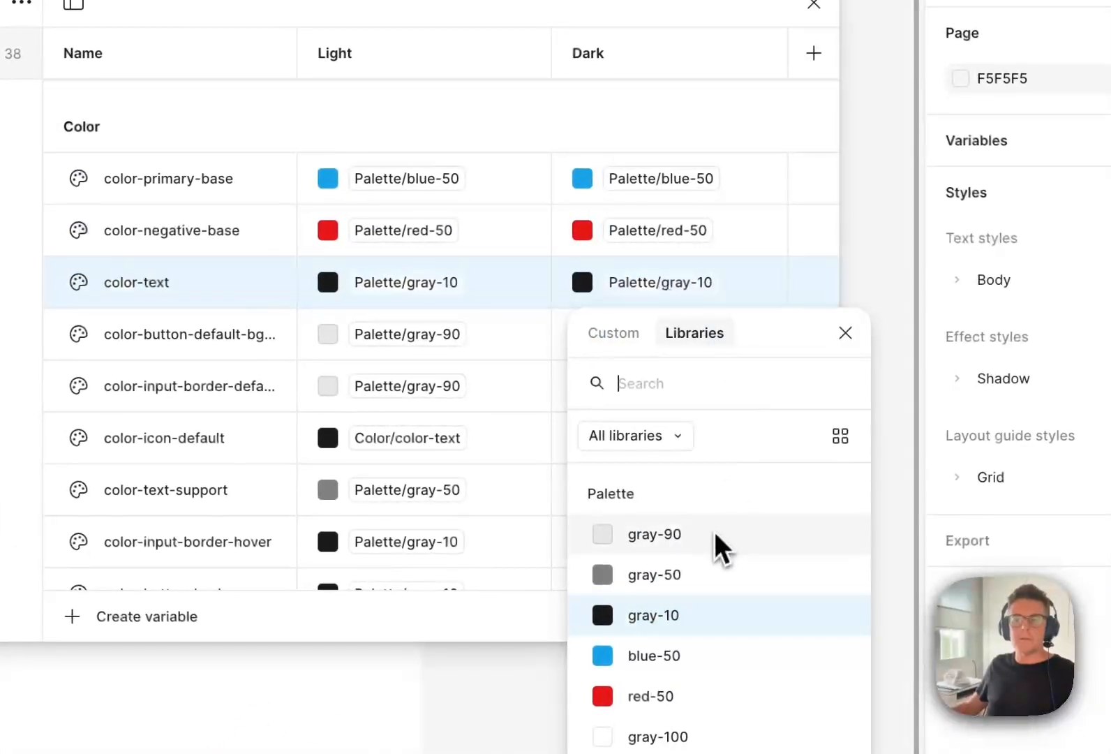
{"action": "left_click", "coordinate": [715, 533]}
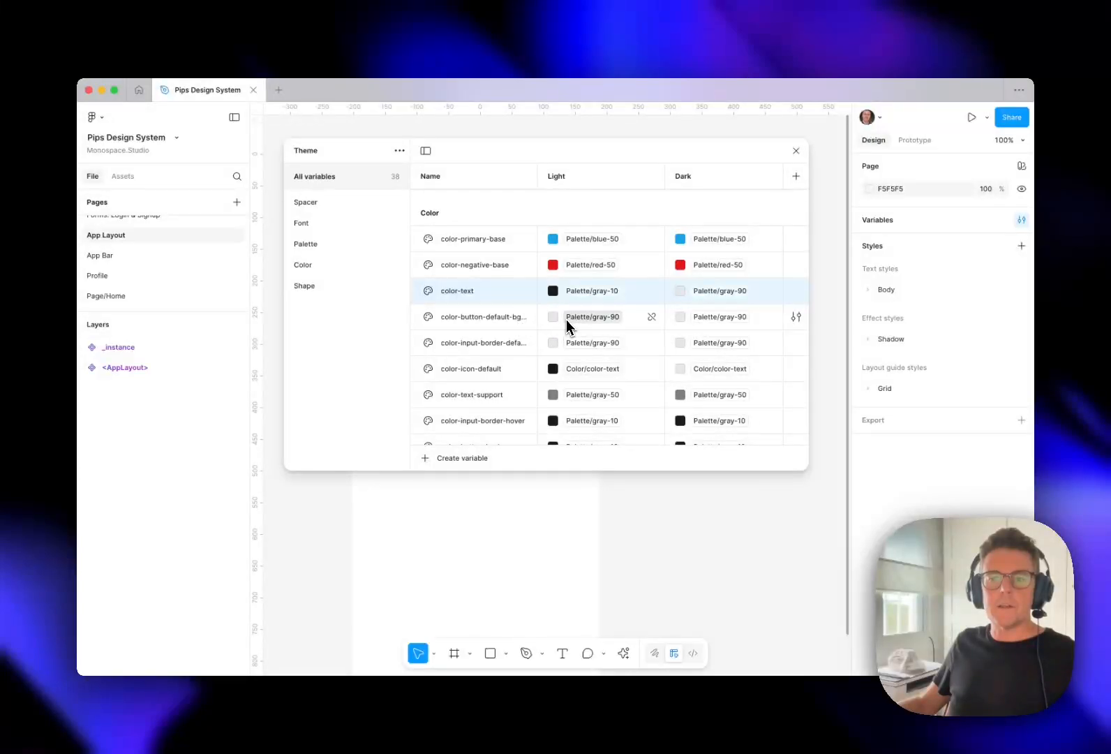
Step: Set the Dark mode values of the default button background and default input border color variables to palette gray-10
{"action": "scroll", "coordinate": [628, 304], "scroll_direction": "up", "scroll_amount": 1}
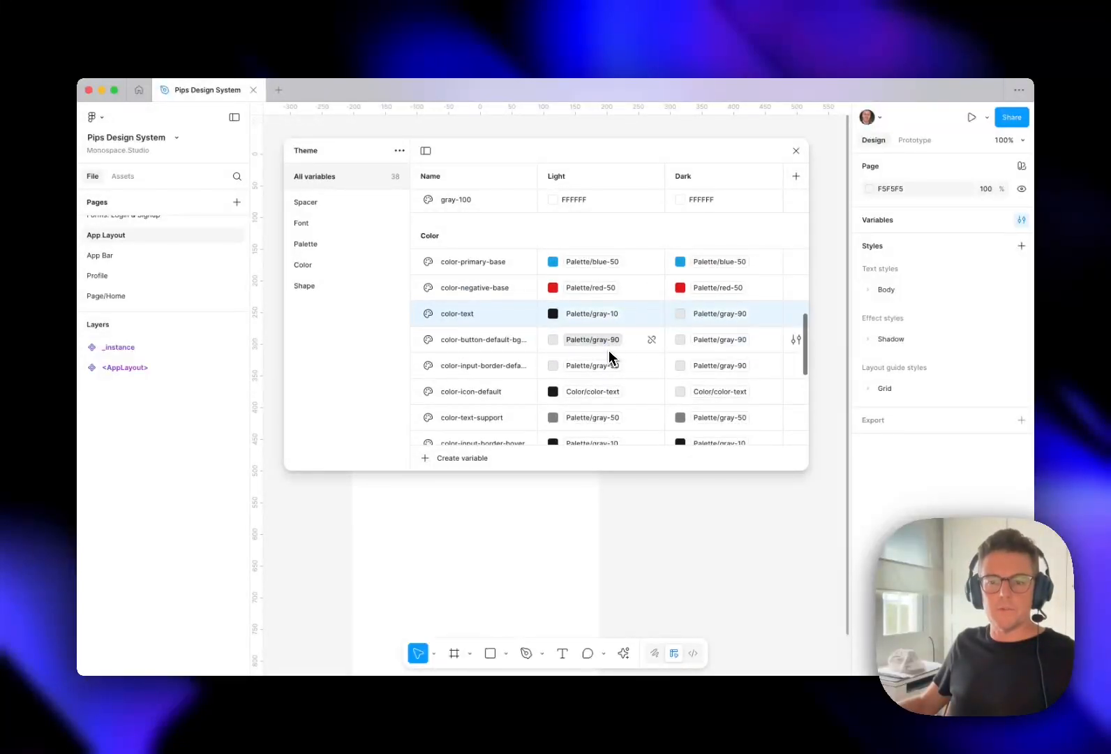
{"action": "scroll", "coordinate": [663, 321], "scroll_direction": "down", "scroll_amount": 1}
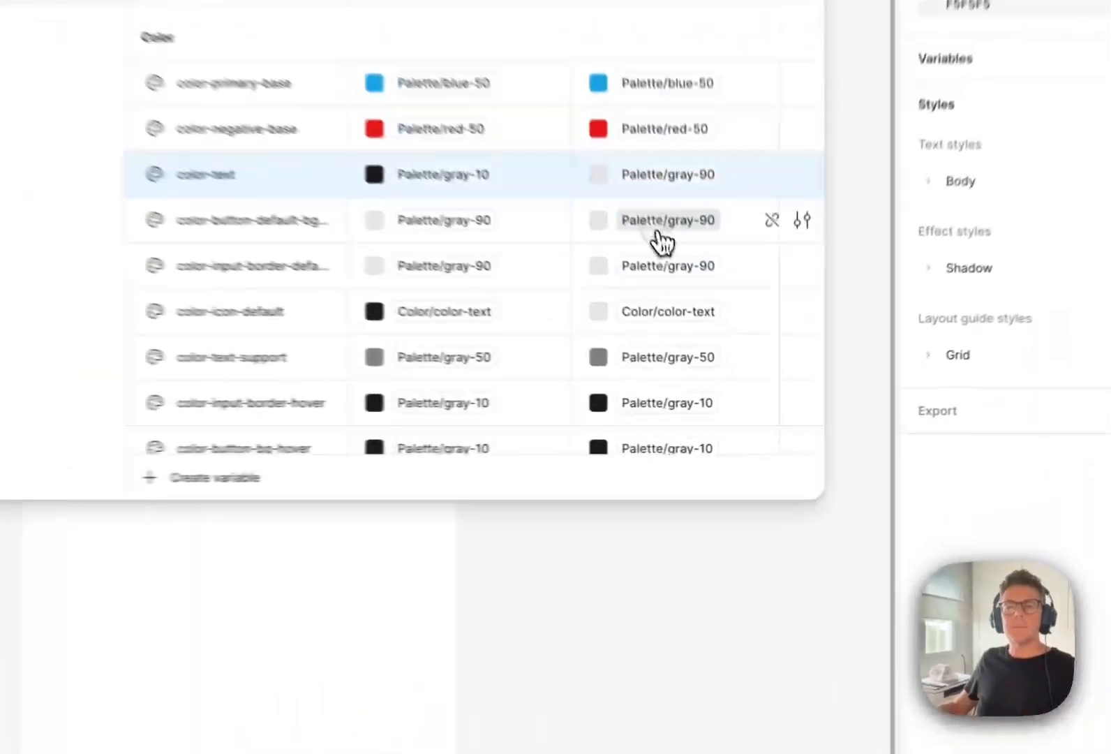
{"action": "left_click", "coordinate": [657, 227]}
{"action": "left_click", "coordinate": [670, 514]}
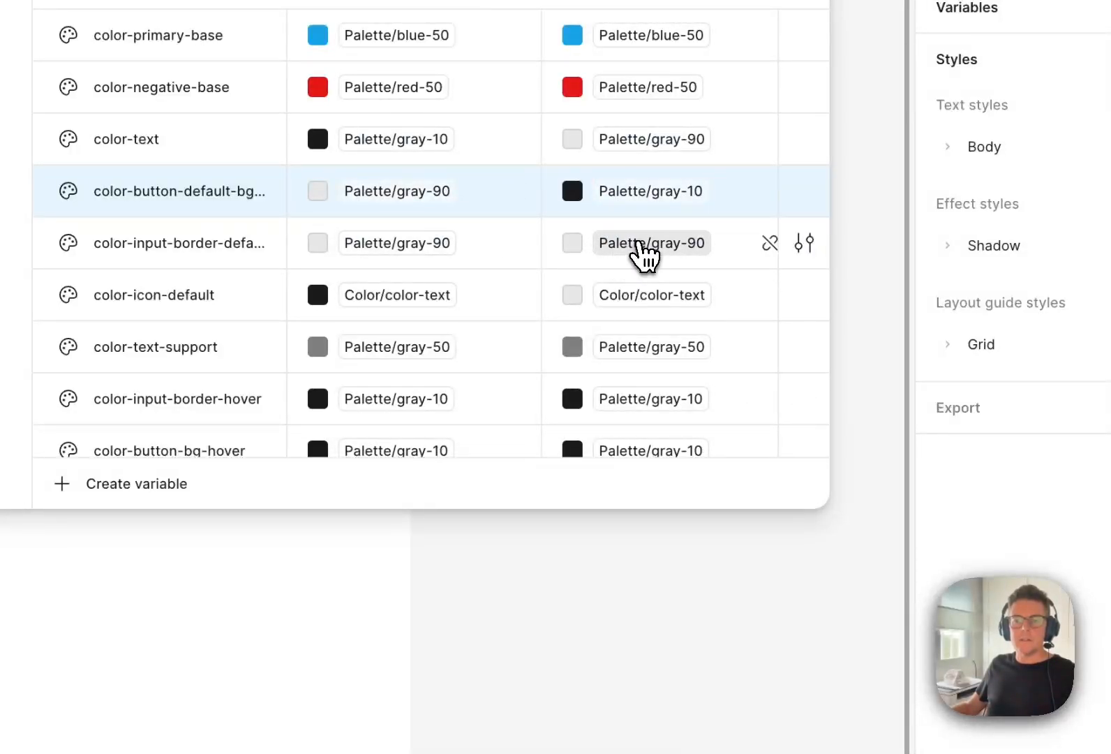
{"action": "left_click", "coordinate": [645, 257]}
{"action": "left_click", "coordinate": [693, 575]}
Step: Set the Dark mode values of color-input-border-hover and color-button-bg-hover to the palette color gray-90
{"action": "scroll", "coordinate": [622, 259], "scroll_direction": "down", "scroll_amount": 1}
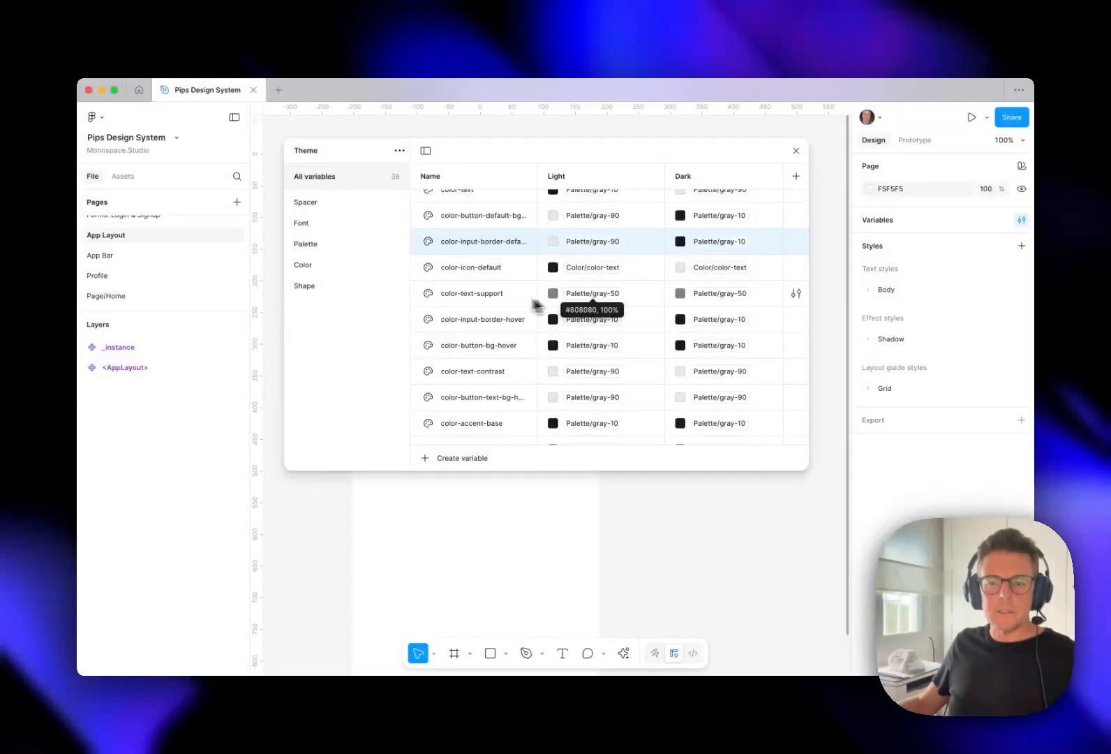
{"action": "scroll", "coordinate": [614, 296], "scroll_direction": "down", "scroll_amount": 1}
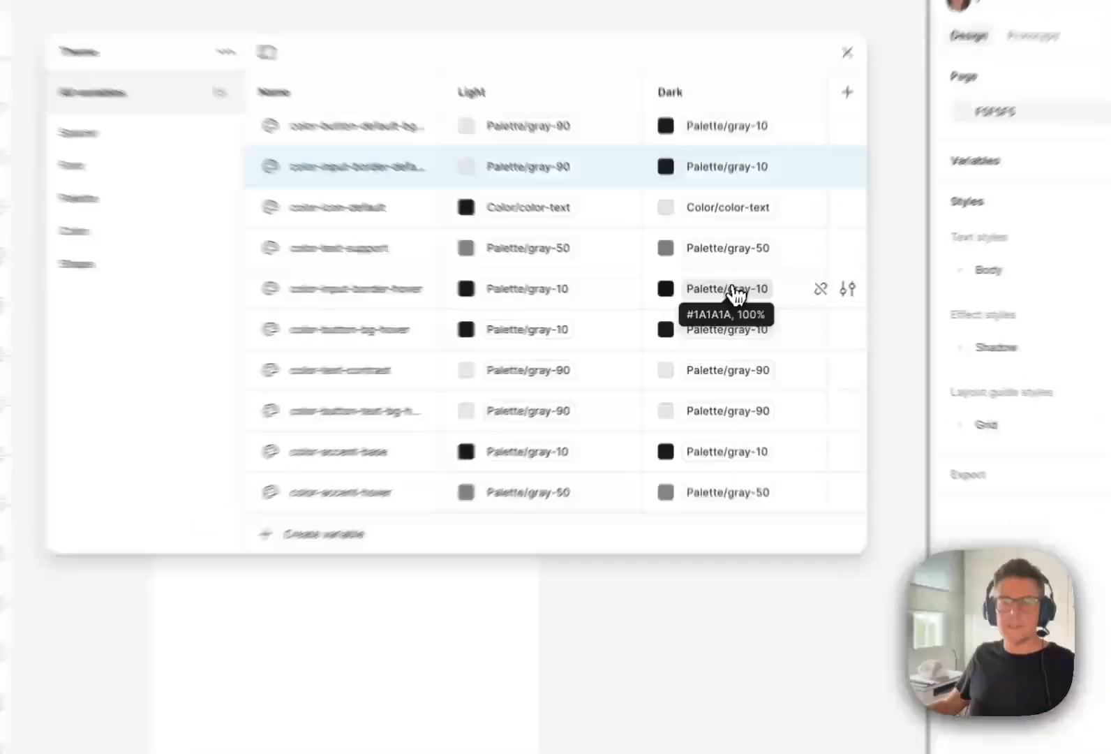
{"action": "left_click", "coordinate": [722, 301]}
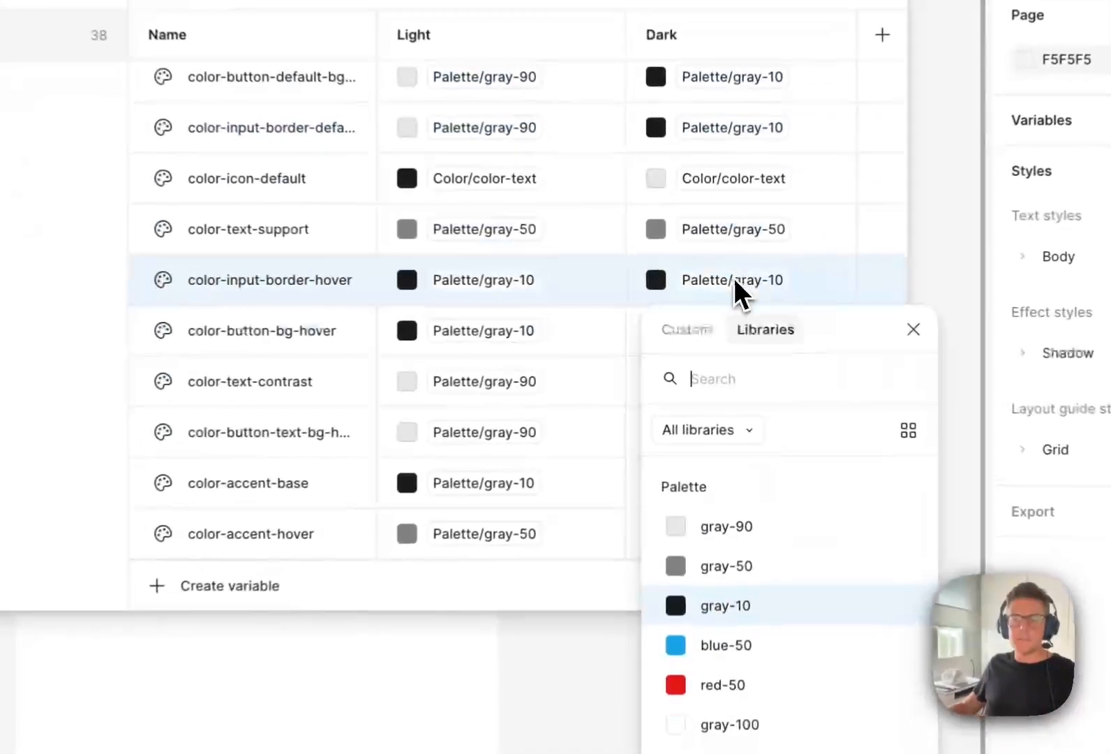
{"action": "left_click", "coordinate": [776, 528]}
{"action": "scroll", "coordinate": [649, 235], "scroll_direction": "down", "scroll_amount": 2}
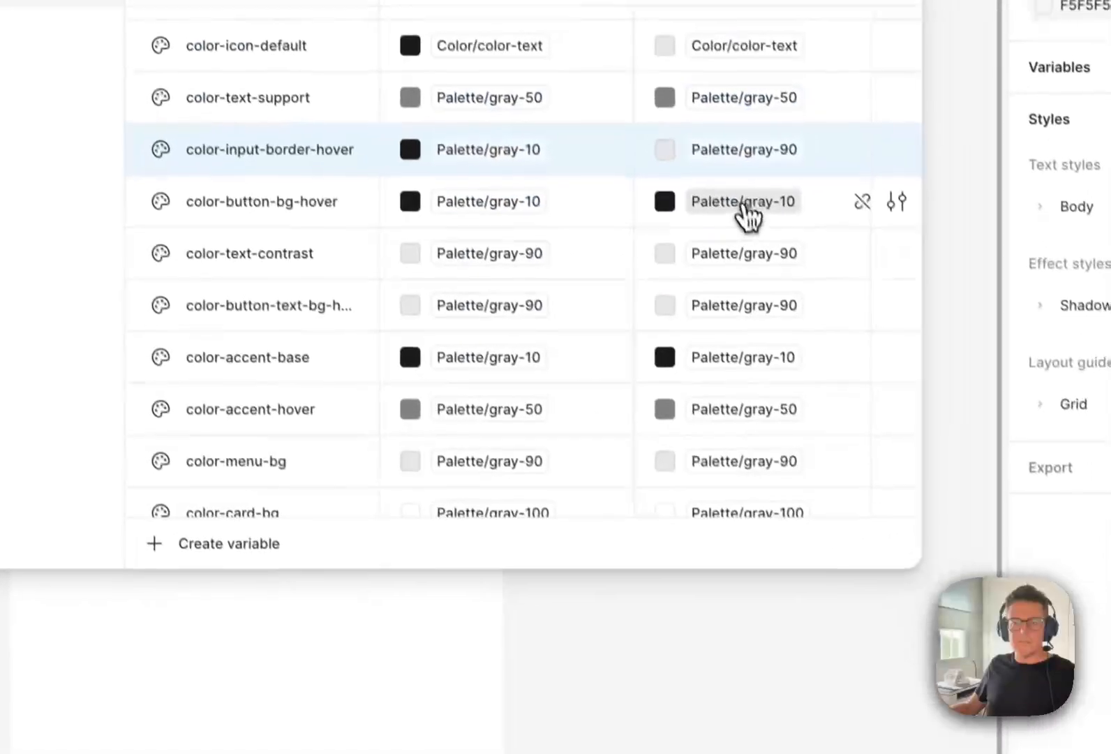
{"action": "left_click", "coordinate": [810, 358]}
{"action": "left_click", "coordinate": [767, 439]}
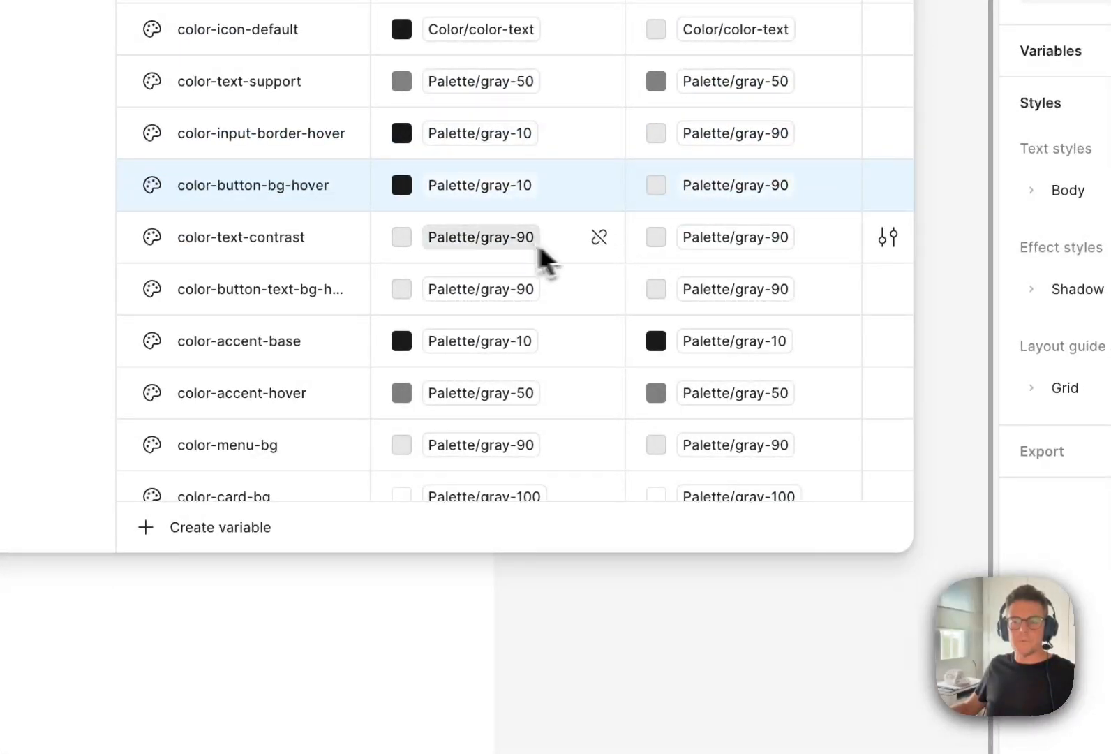
Step: Set the Dark mode values of color-text-contrast and the color-button-text-bg-h… variable to the palette color gray-10
{"action": "left_click", "coordinate": [731, 243]}
{"action": "left_click", "coordinate": [769, 570]}
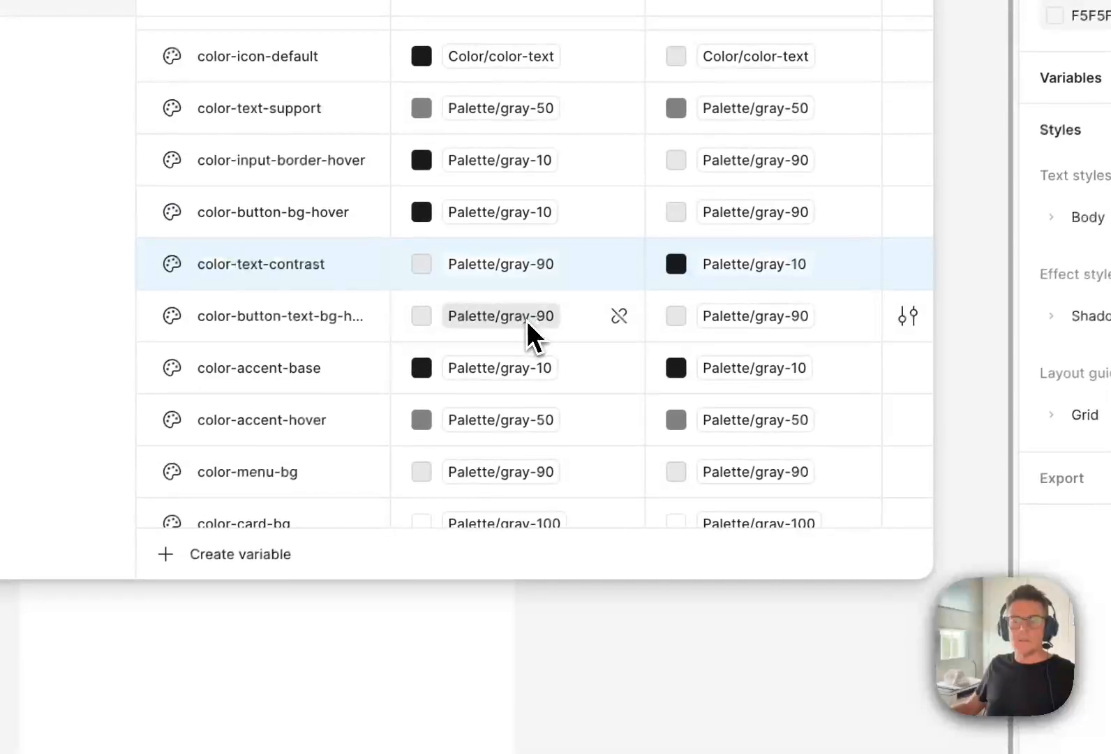
{"action": "left_click", "coordinate": [738, 315]}
{"action": "left_click", "coordinate": [771, 649]}
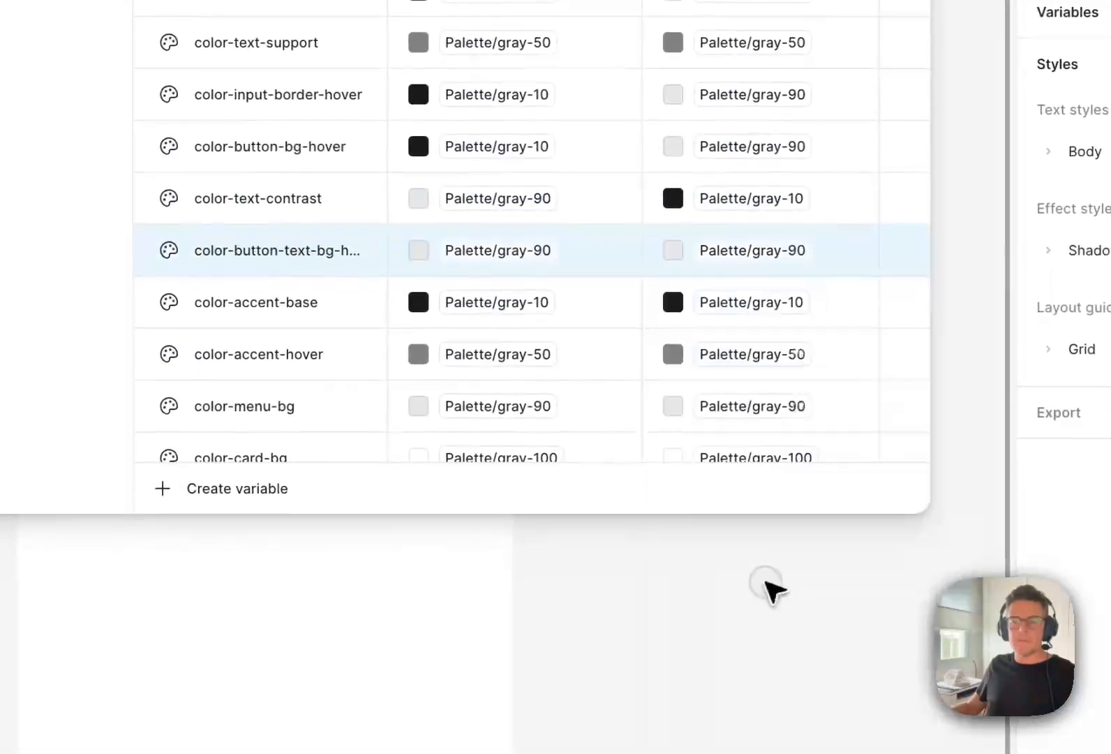
Step: Set the Dark mode value of color-accent-base to palette gray-90 and of color-menu-bg to palette gray-10
{"action": "scroll", "coordinate": [625, 334], "scroll_direction": "down", "scroll_amount": 3}
{"action": "left_click", "coordinate": [725, 196]}
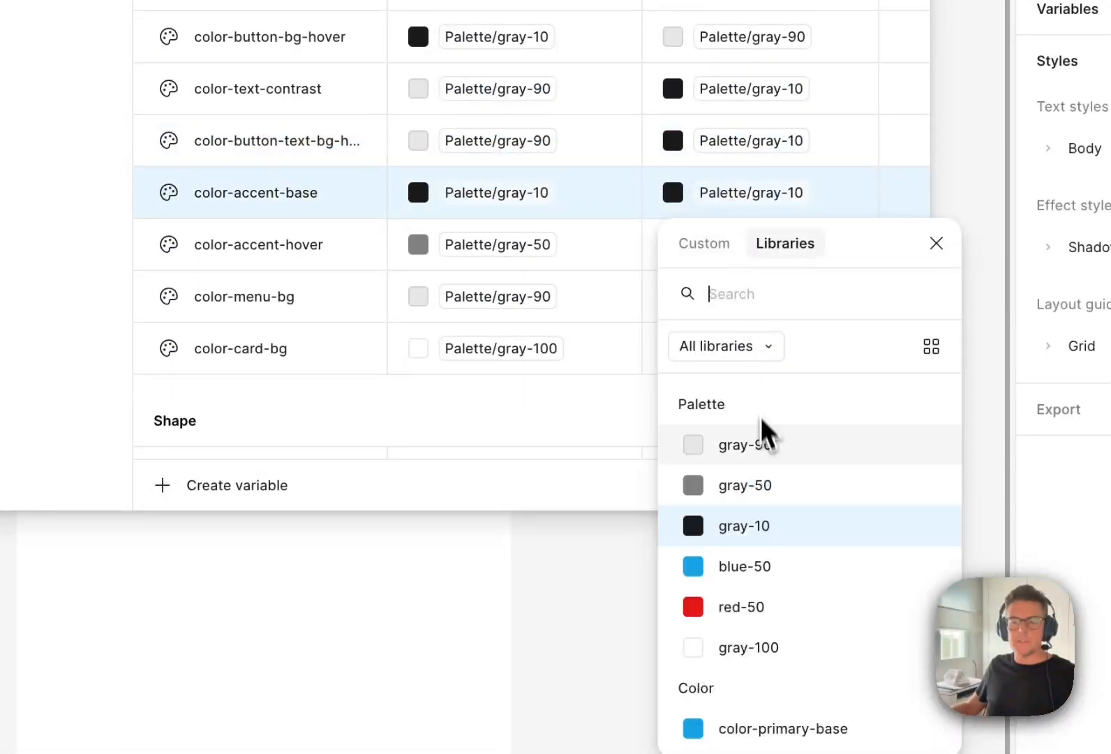
{"action": "left_click", "coordinate": [765, 453]}
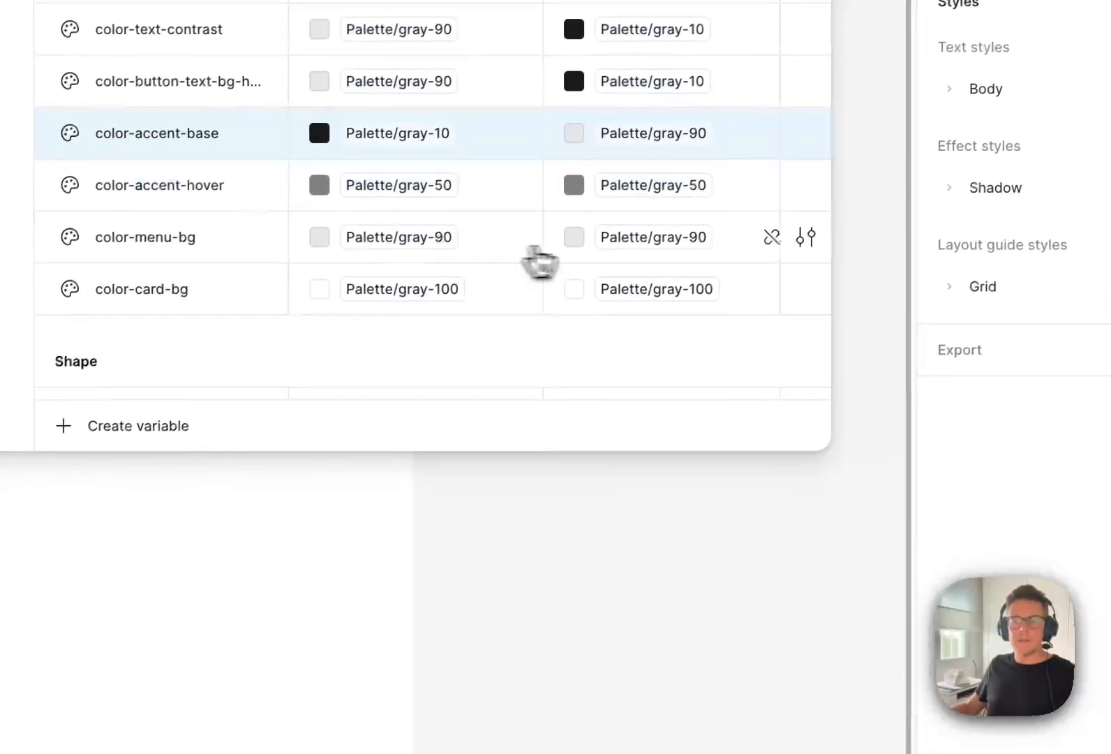
{"action": "left_click", "coordinate": [638, 245]}
{"action": "left_click", "coordinate": [688, 571]}
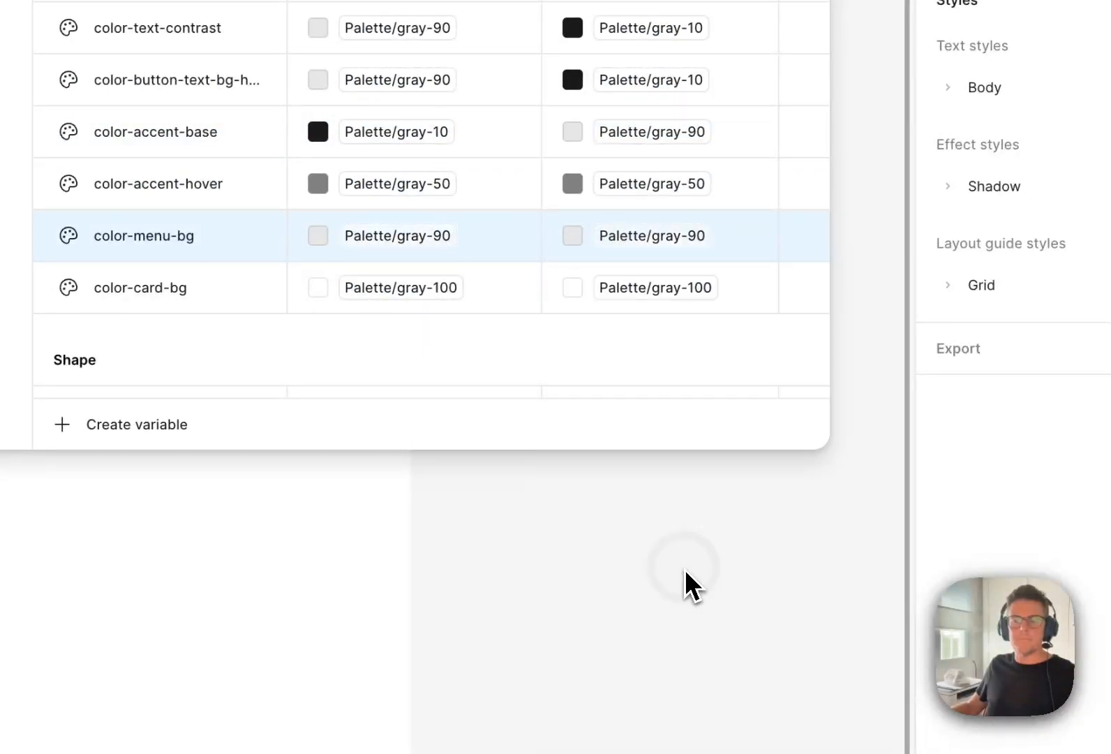
{"action": "scroll", "coordinate": [527, 280], "scroll_direction": "down", "scroll_amount": 2}
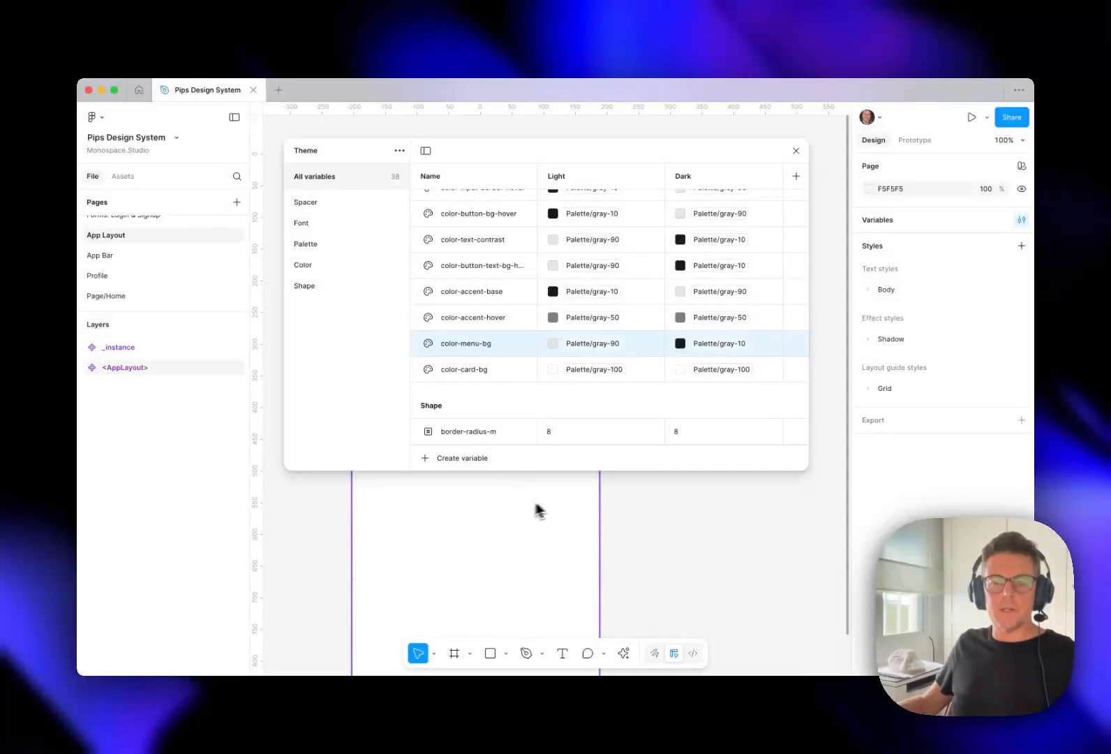
Step: Create a new color variable named color-app-bg in the Color group, directly after color-menu-bg
{"action": "scroll", "coordinate": [496, 307], "scroll_direction": "up", "scroll_amount": 5}
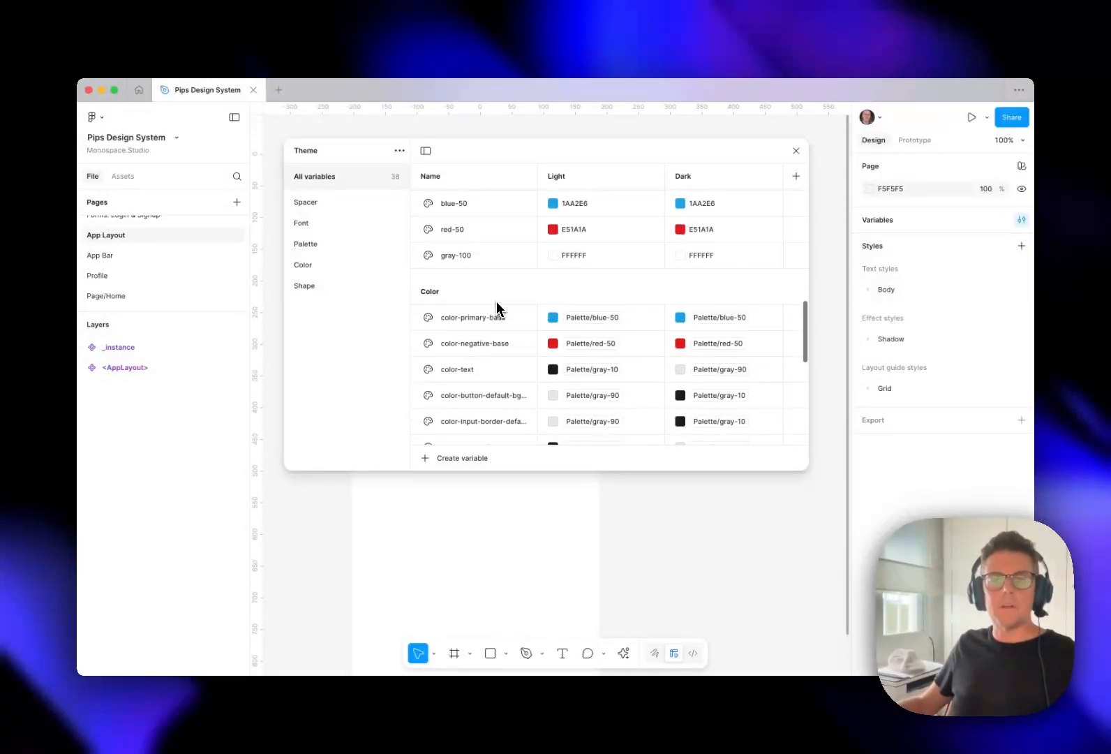
{"action": "scroll", "coordinate": [497, 307], "scroll_direction": "down", "scroll_amount": 5}
{"action": "scroll", "coordinate": [496, 301], "scroll_direction": "down", "scroll_amount": 1}
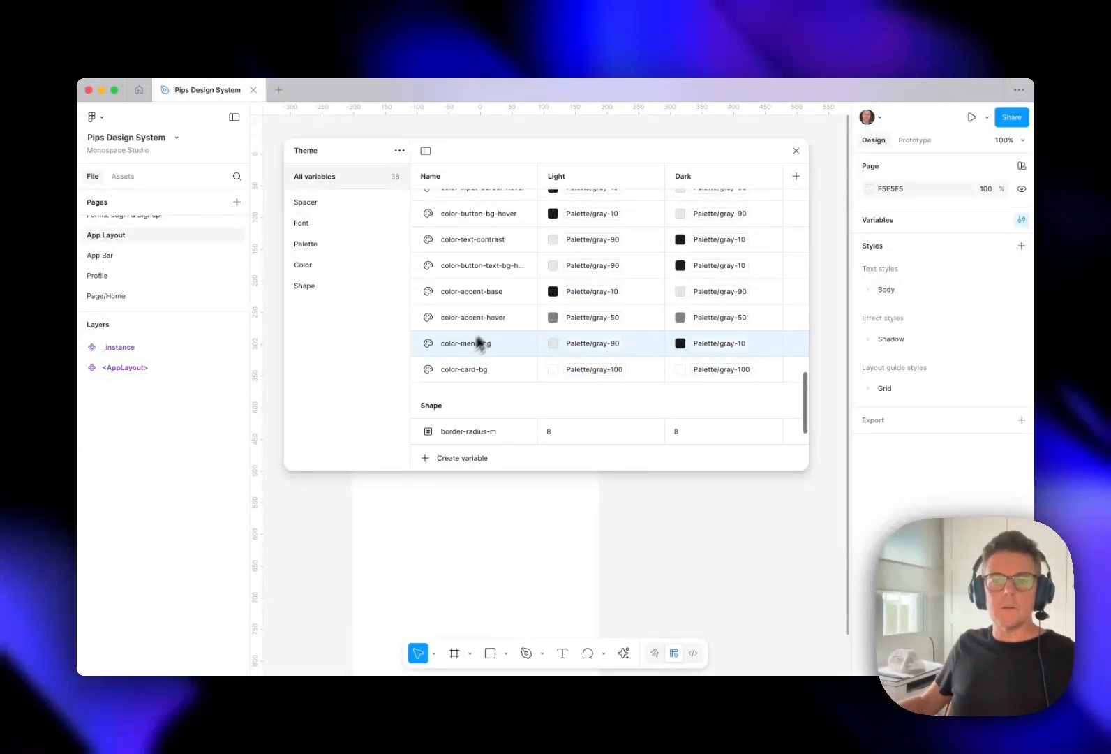
{"action": "scroll", "coordinate": [463, 300], "scroll_direction": "up", "scroll_amount": 5}
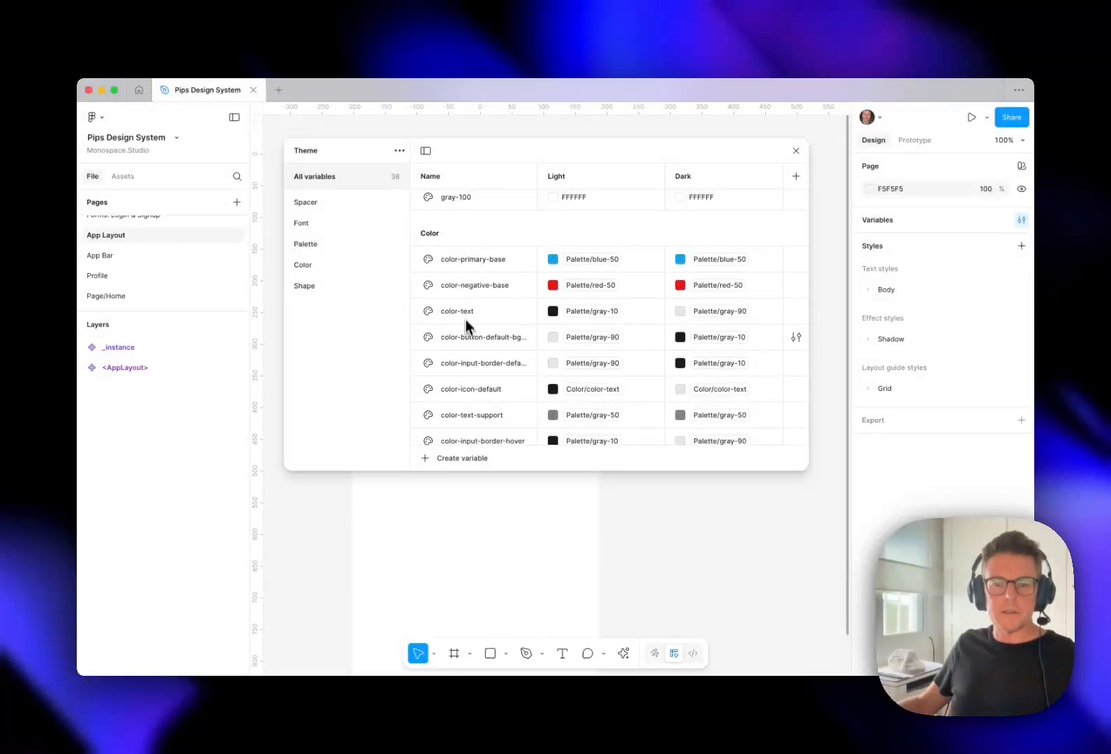
{"action": "scroll", "coordinate": [467, 354], "scroll_direction": "down", "scroll_amount": 6}
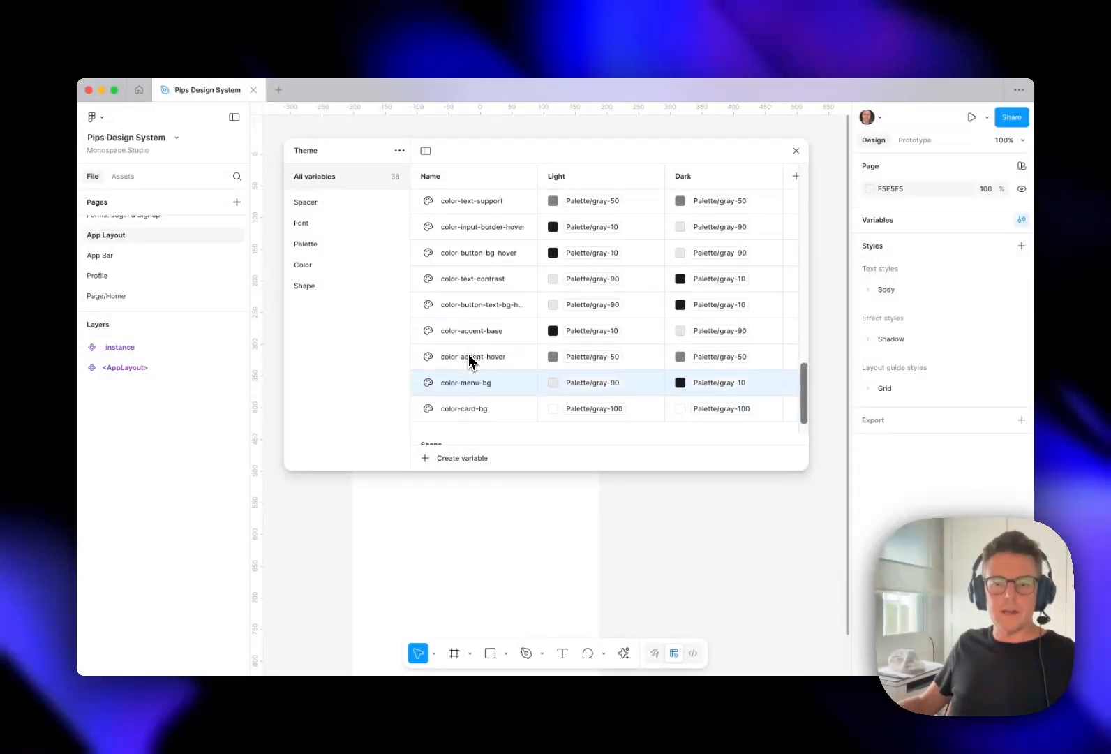
{"action": "scroll", "coordinate": [467, 354], "scroll_direction": "down", "scroll_amount": 2}
{"action": "left_click", "coordinate": [463, 458]}
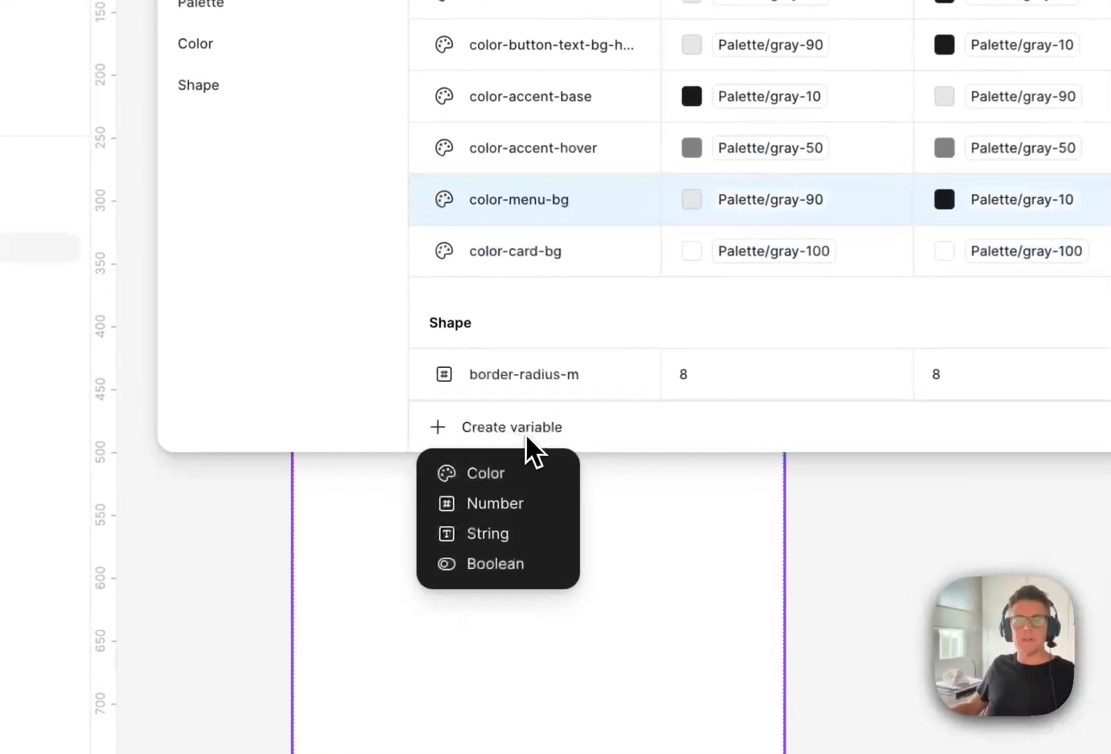
{"action": "left_click", "coordinate": [517, 474]}
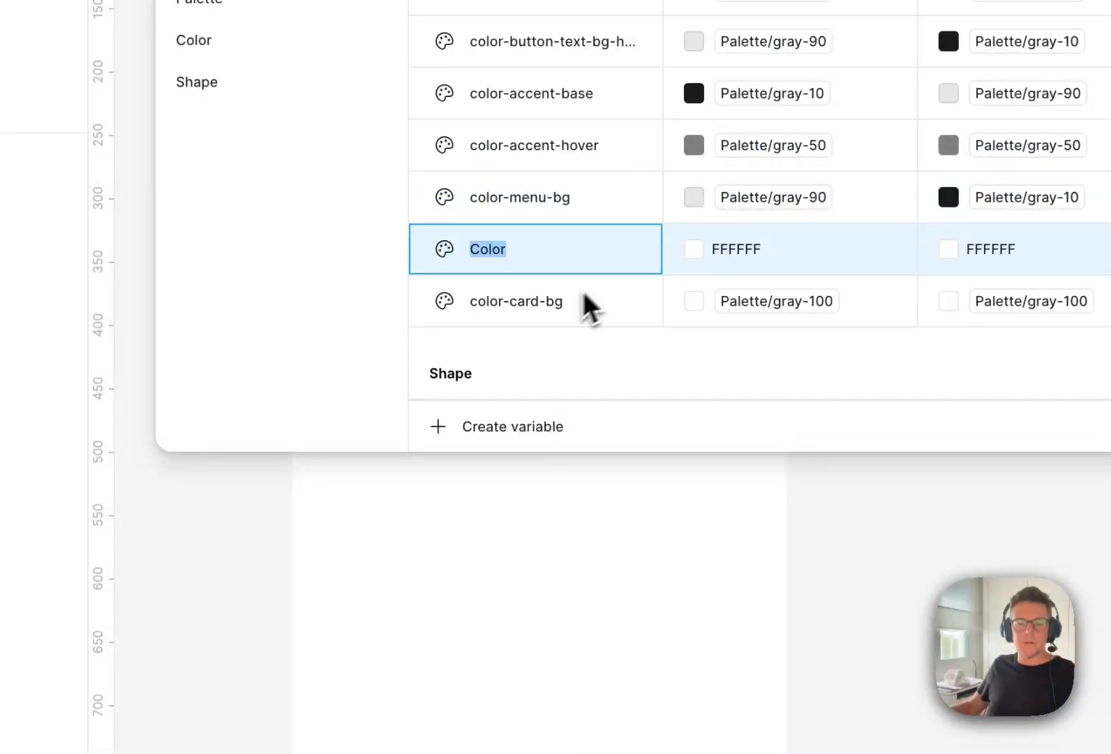
{"action": "type", "text": "color"}
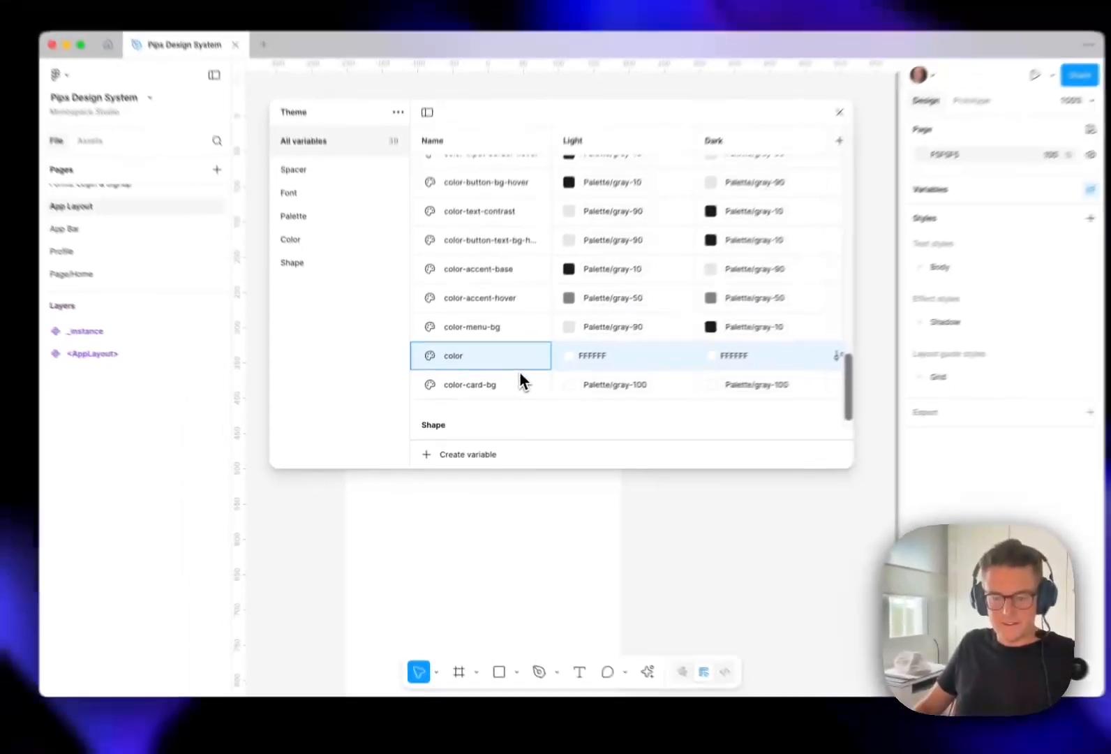
{"action": "type", "text": "-app-bg"}
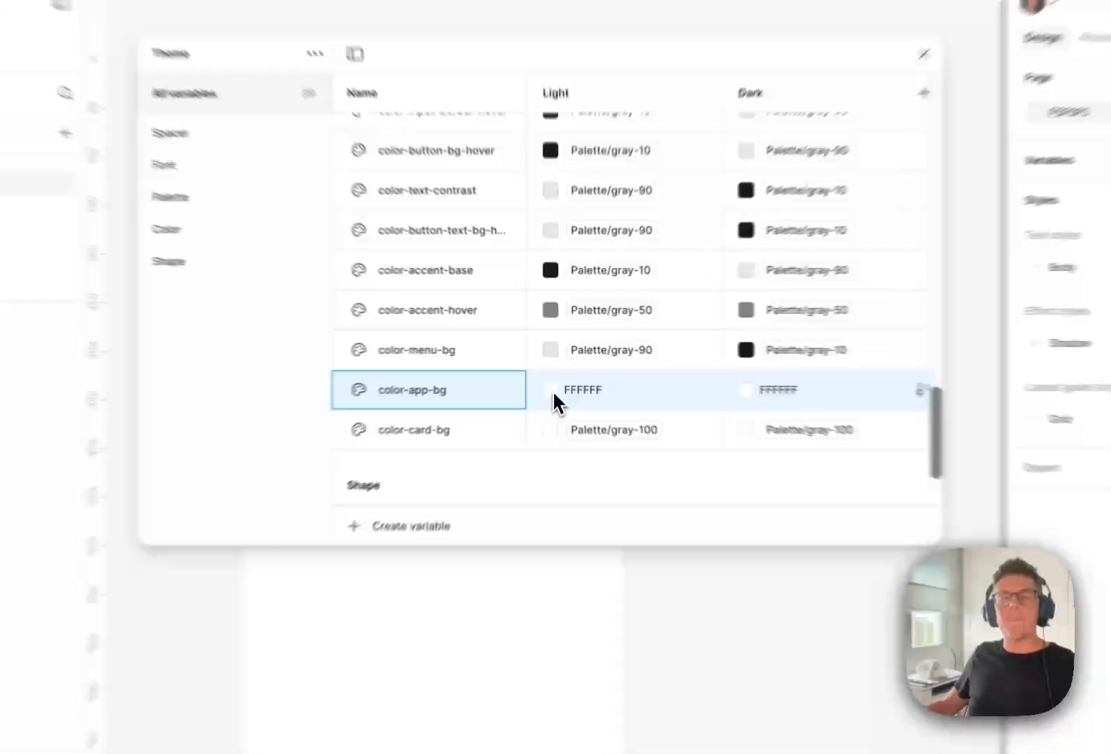
Step: Link the Light mode value of color-app-bg to the palette color gray-100
{"action": "left_click", "coordinate": [553, 374]}
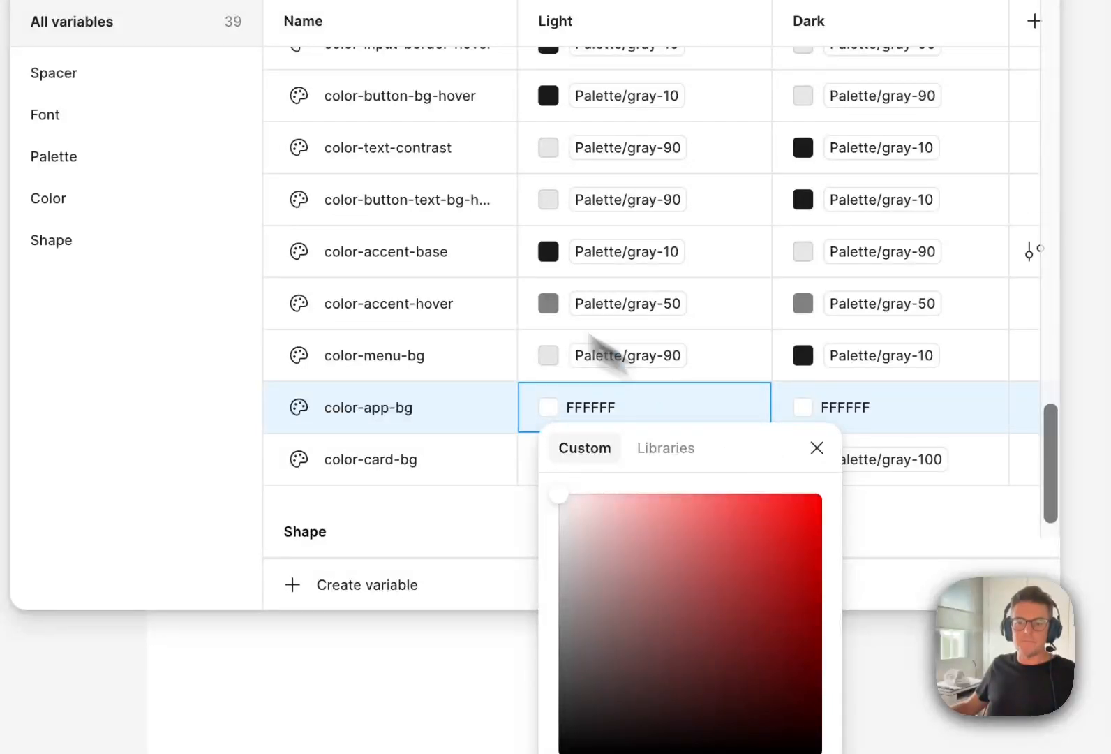
{"action": "left_click", "coordinate": [667, 451]}
{"action": "type", "text": "100"}
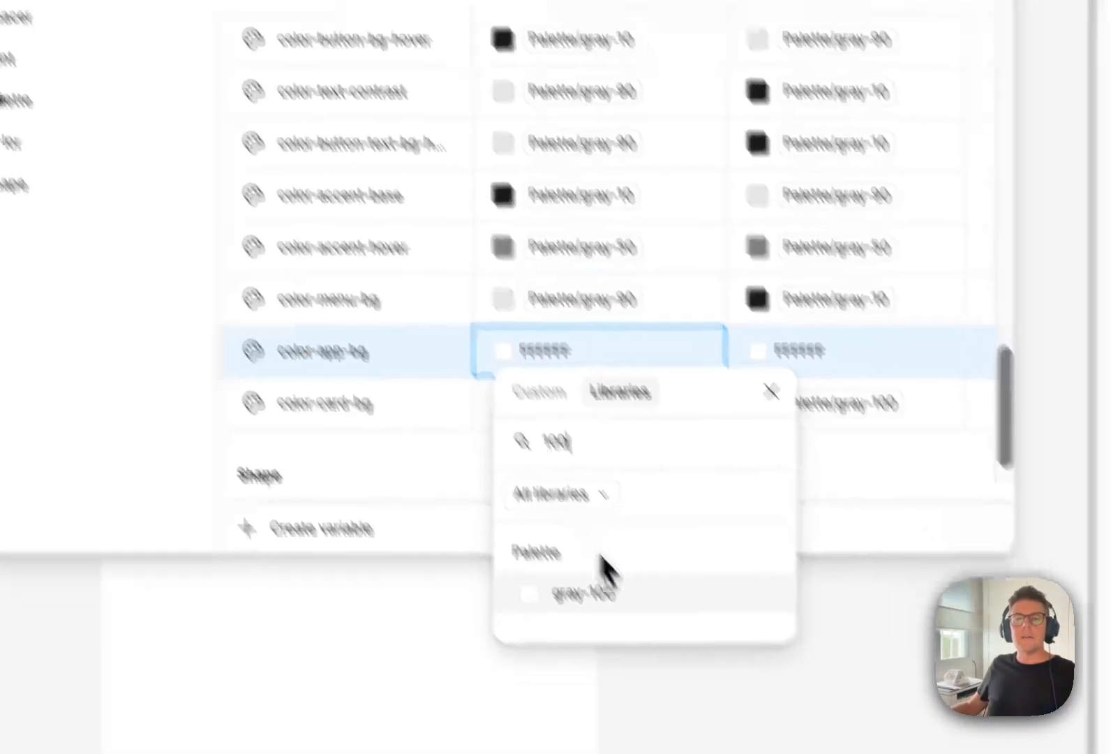
{"action": "left_click", "coordinate": [631, 648]}
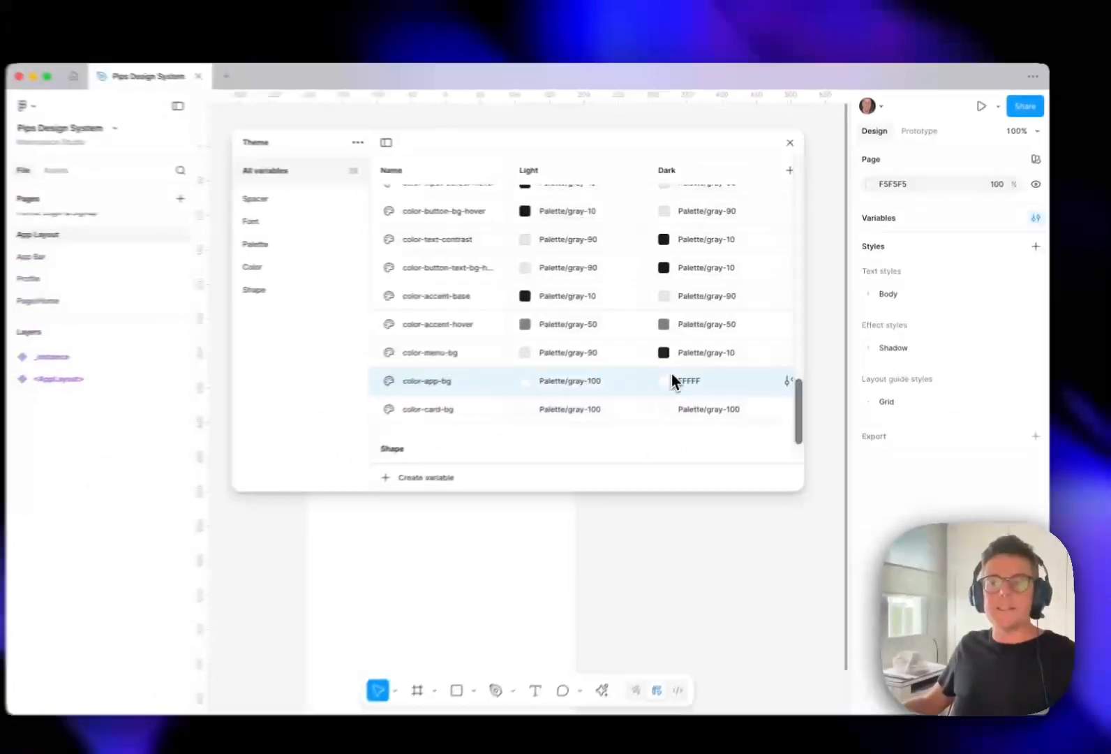
Step: Create a new color variable named palette/gray-0 in the Theme collection and check where it is placed among the groups
{"action": "scroll", "coordinate": [554, 297], "scroll_direction": "up", "scroll_amount": 5}
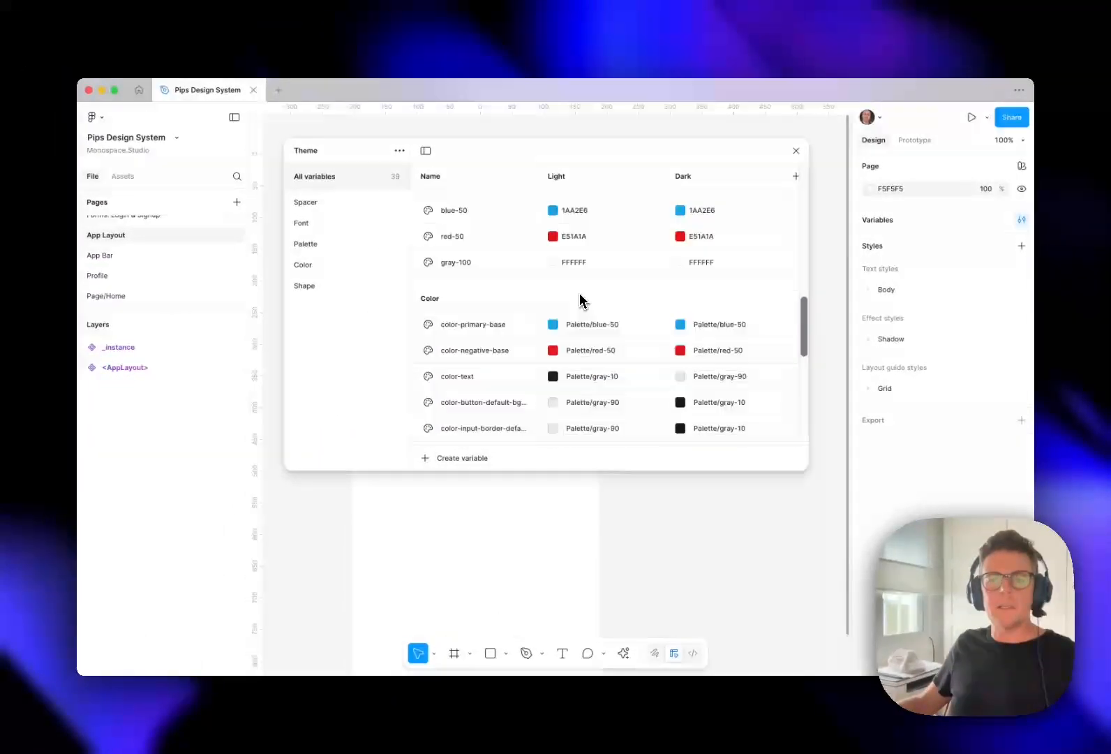
{"action": "scroll", "coordinate": [580, 299], "scroll_direction": "up", "scroll_amount": 3}
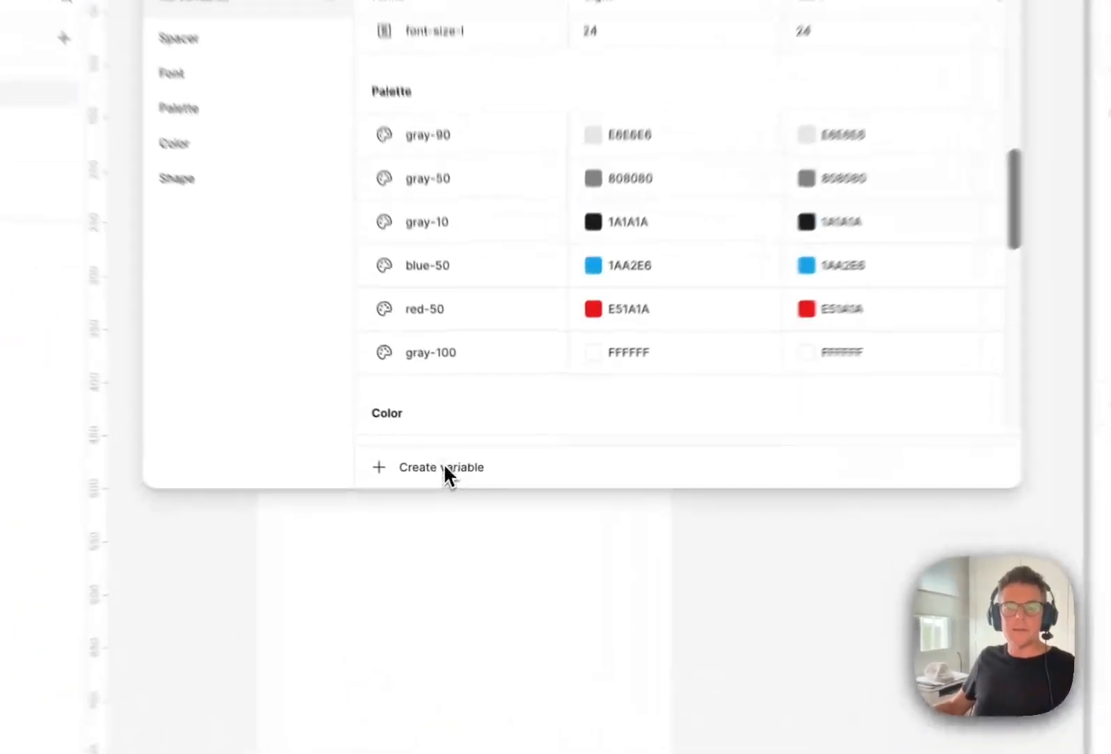
{"action": "left_click", "coordinate": [462, 458]}
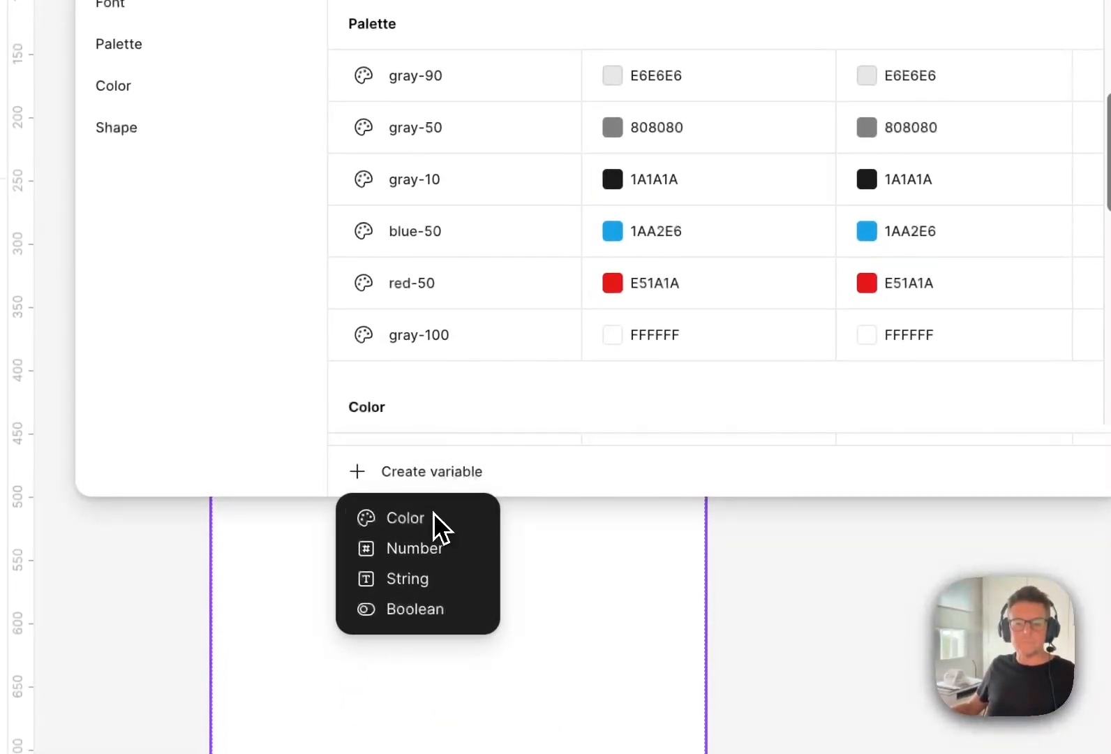
{"action": "left_click", "coordinate": [463, 483]}
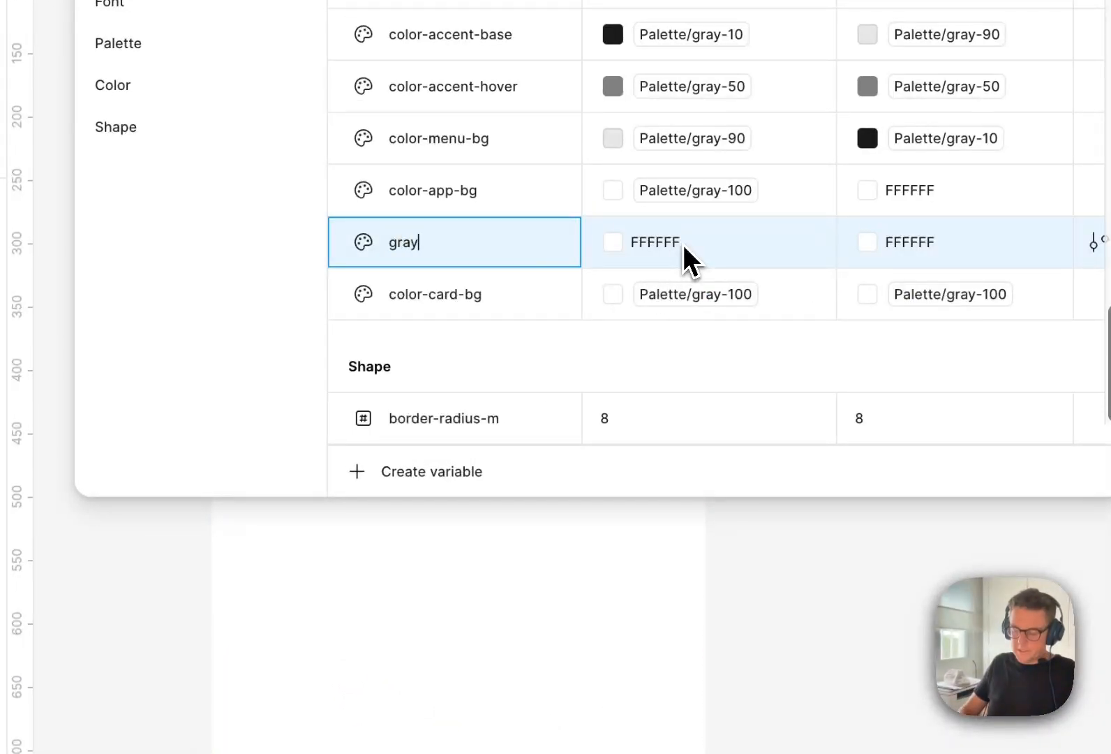
{"action": "type", "text": "gray-"}
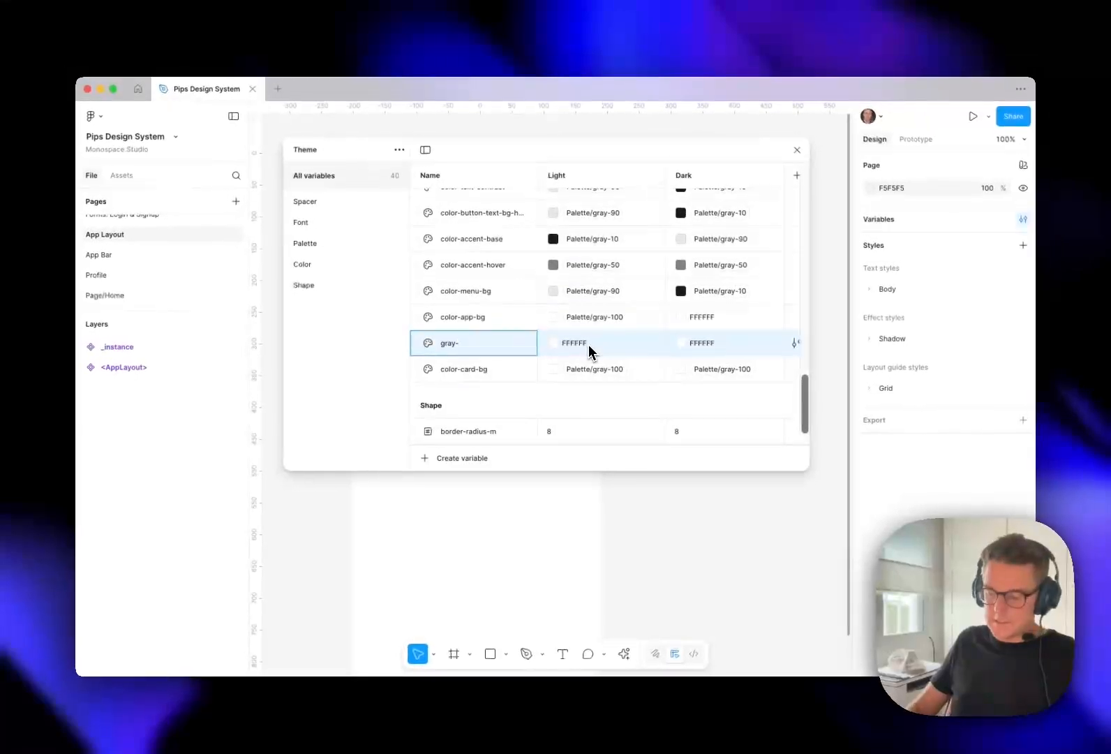
{"action": "type", "text": "0"}
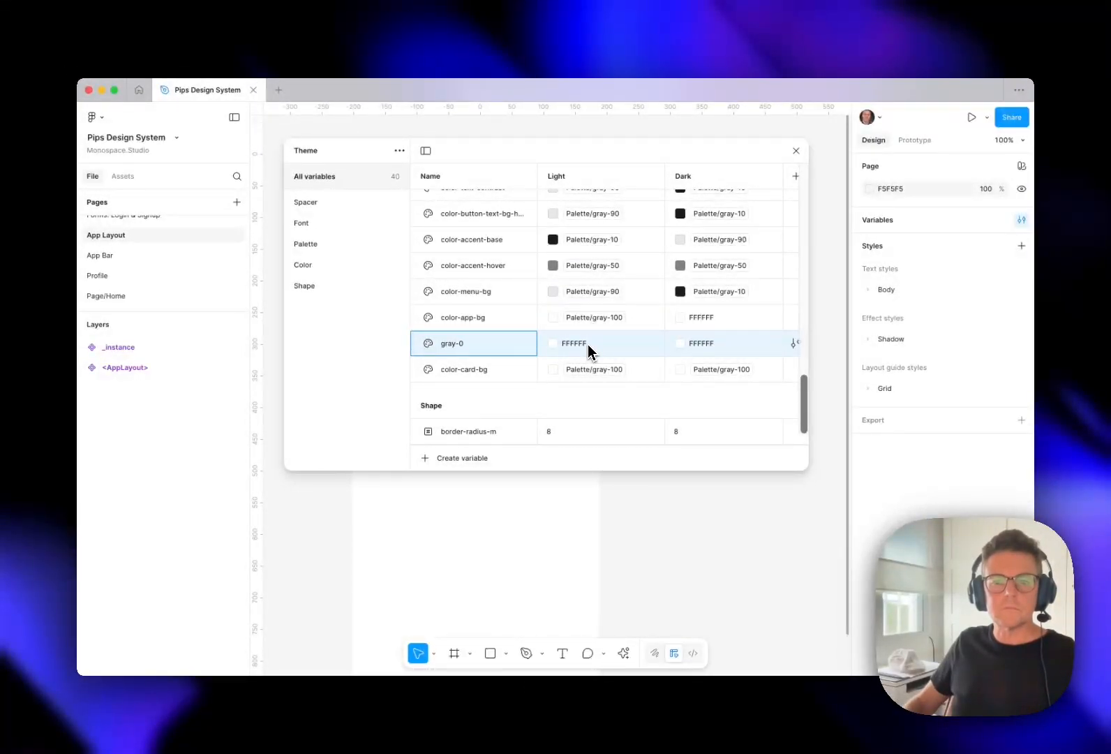
{"action": "type", "text": "pa"}
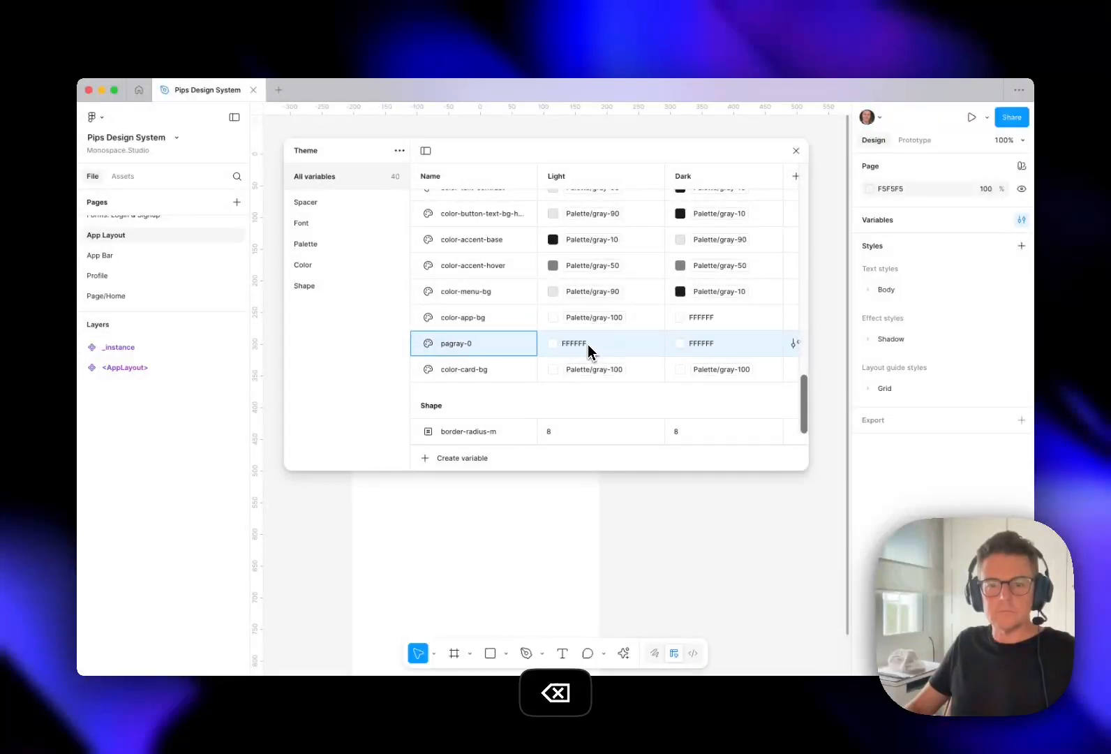
{"action": "type", "text": "lette/"}
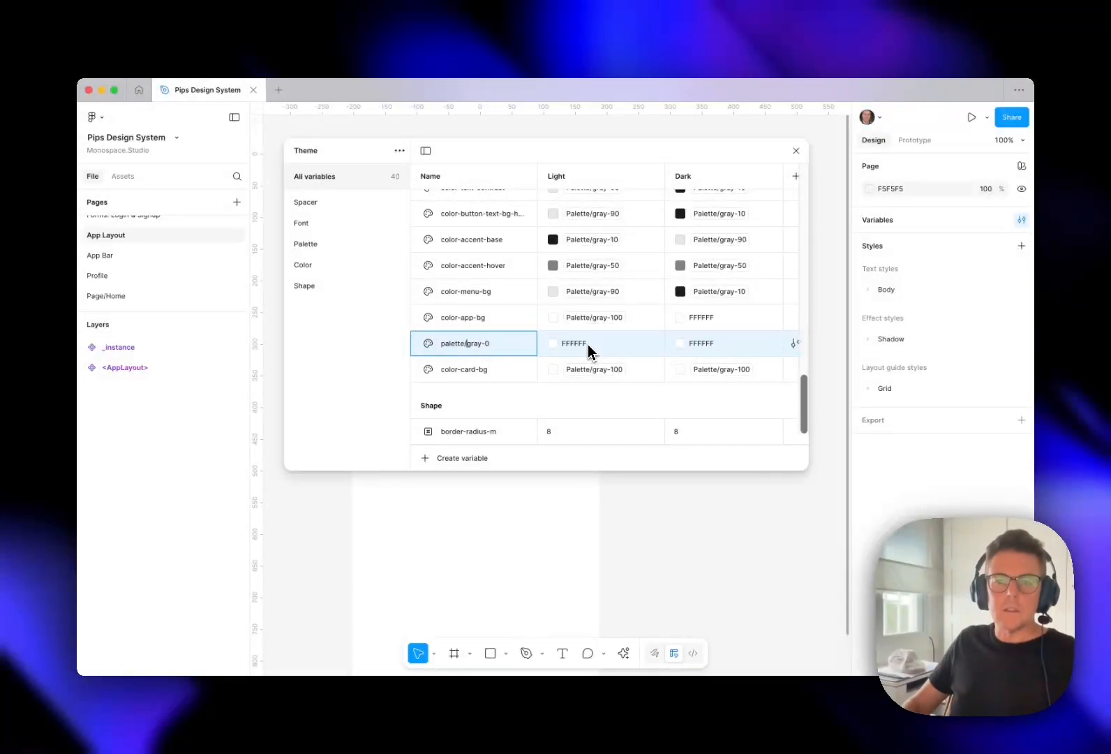
{"action": "key", "text": "Return"}
{"action": "scroll", "coordinate": [496, 317], "scroll_direction": "up", "scroll_amount": 5}
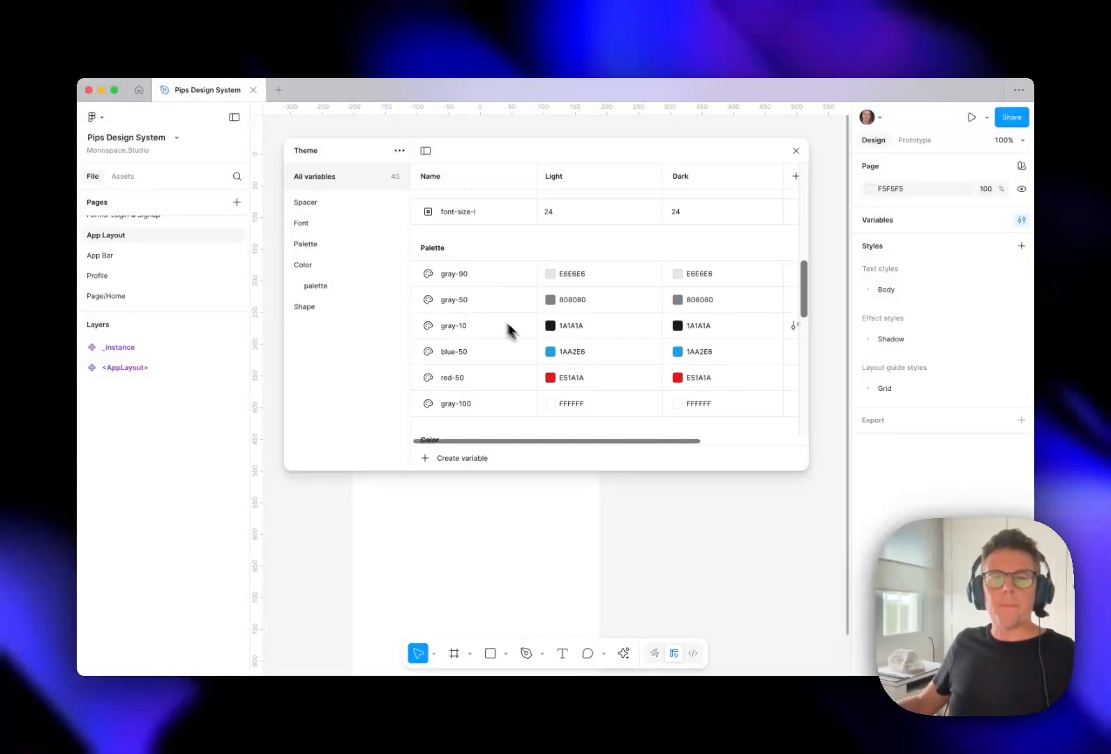
{"action": "scroll", "coordinate": [528, 409], "scroll_direction": "down", "scroll_amount": 6}
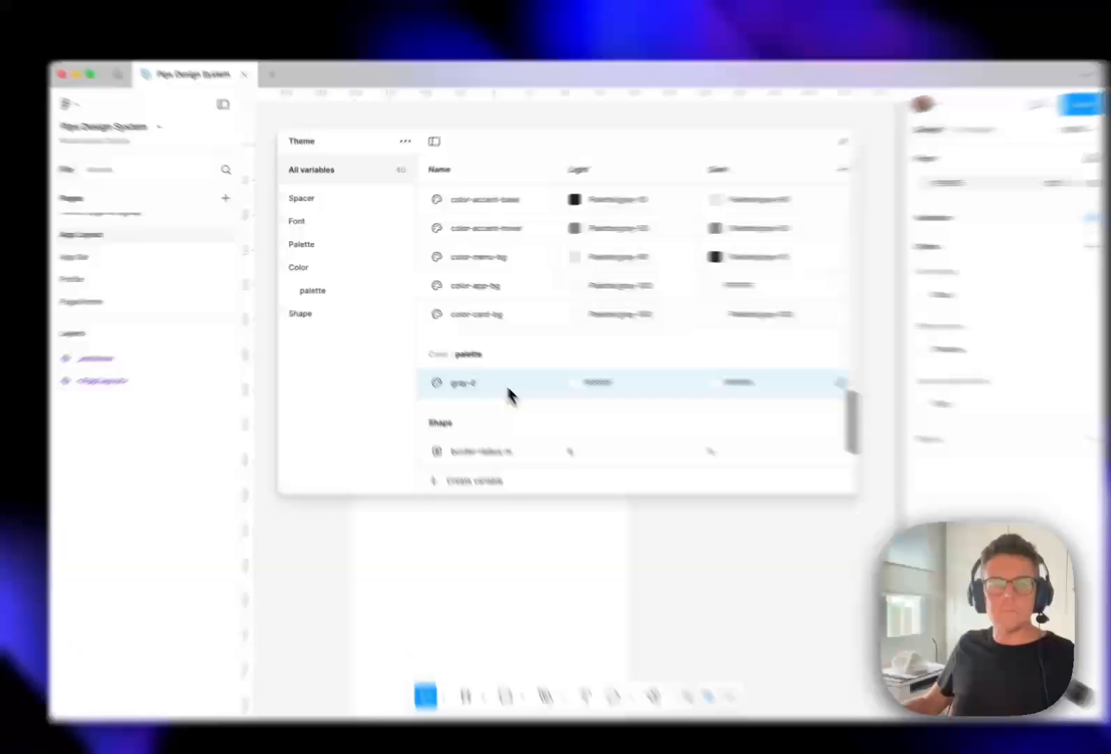
Step: Move the gray-0 variable into the Palette group and set its Light and Dark values to black, 000000
{"action": "left_click_drag", "start_coordinate": [488, 372], "coordinate": [337, 252]}
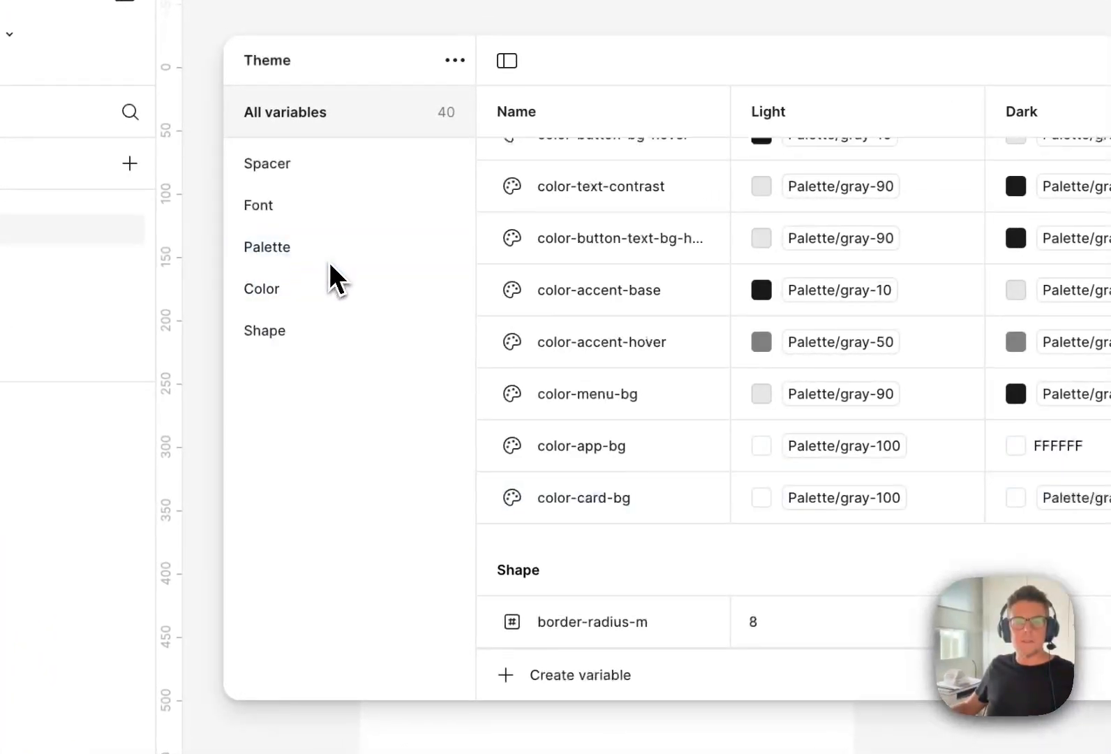
{"action": "left_click", "coordinate": [349, 259]}
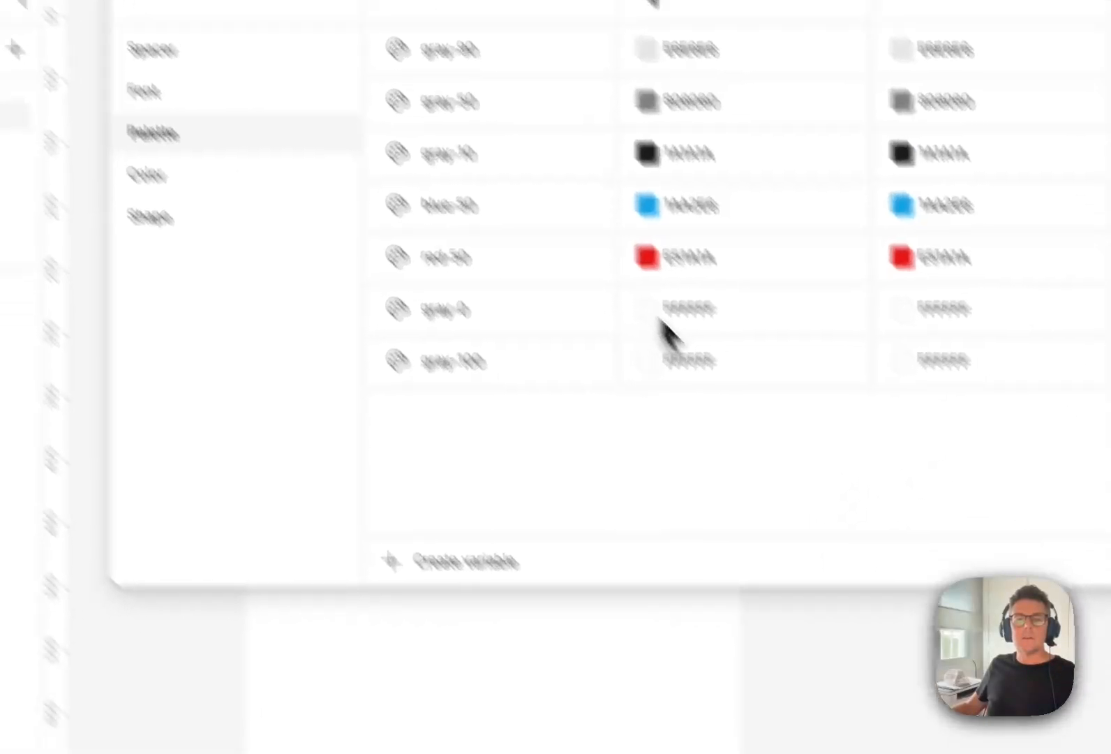
{"action": "left_click", "coordinate": [764, 425]}
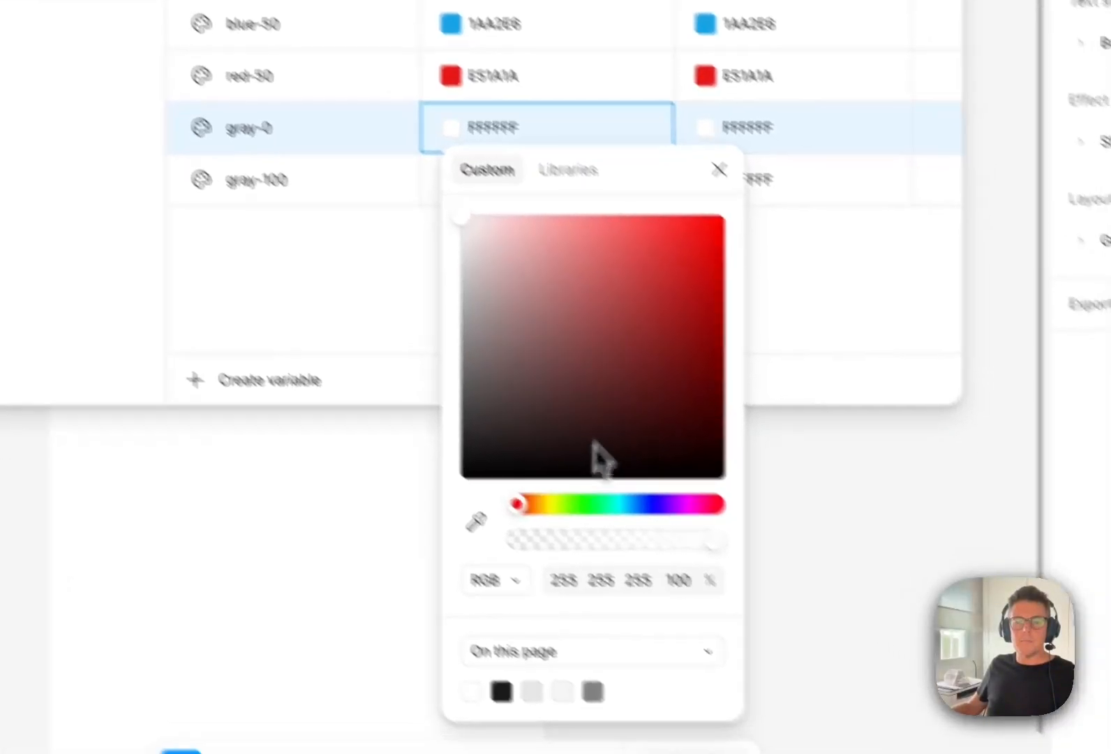
{"action": "left_click_drag", "start_coordinate": [662, 510], "coordinate": [878, 638]}
{"action": "left_click", "coordinate": [795, 179]}
{"action": "left_click", "coordinate": [566, 179]}
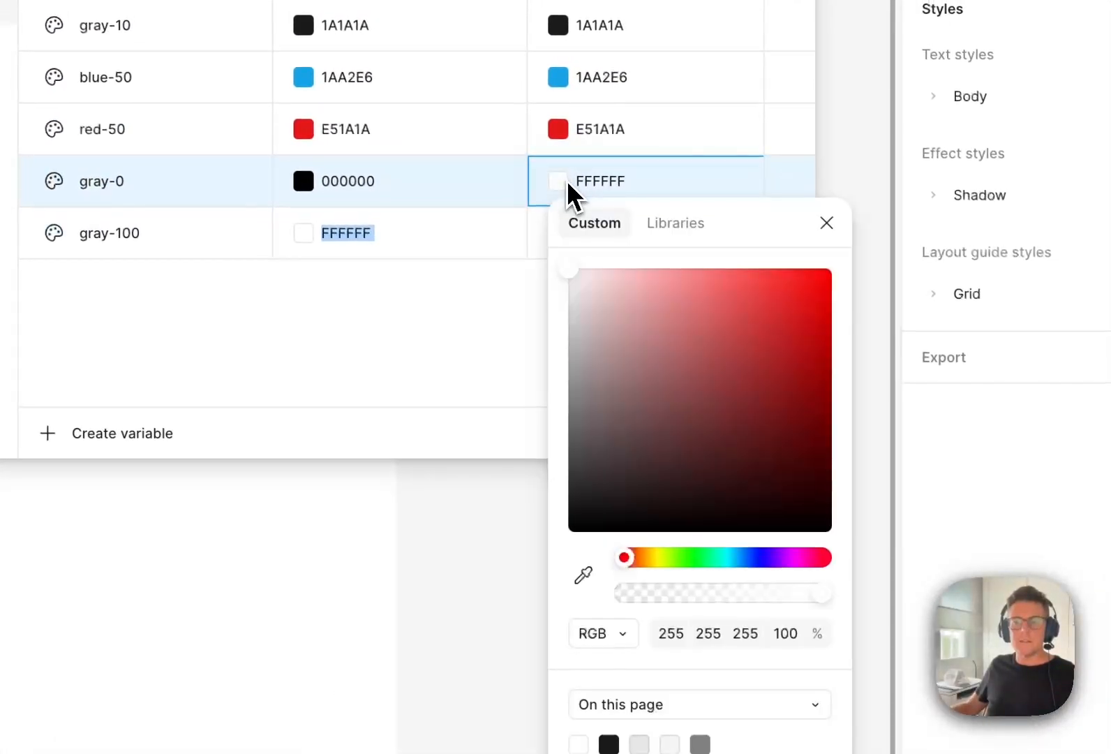
{"action": "left_click_drag", "start_coordinate": [655, 432], "coordinate": [568, 532]}
{"action": "left_click", "coordinate": [396, 332]}
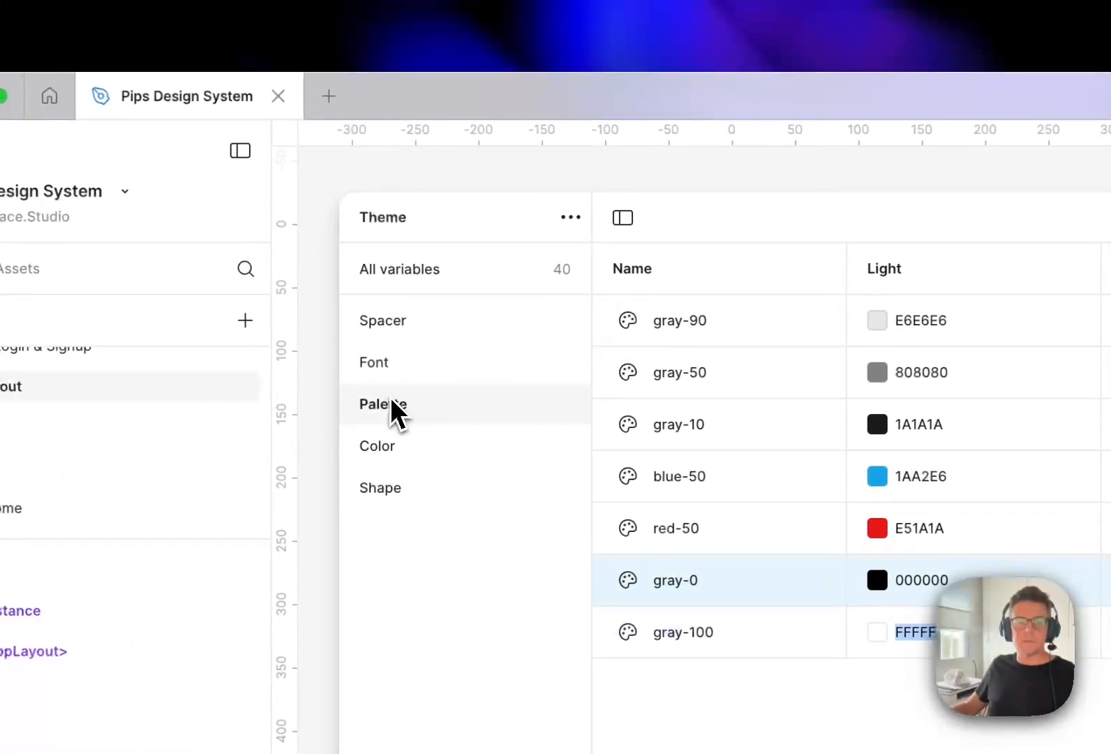
Step: Link the Dark mode value of color-app-bg to the palette color gray-0 and close the variables window
{"action": "left_click", "coordinate": [428, 445]}
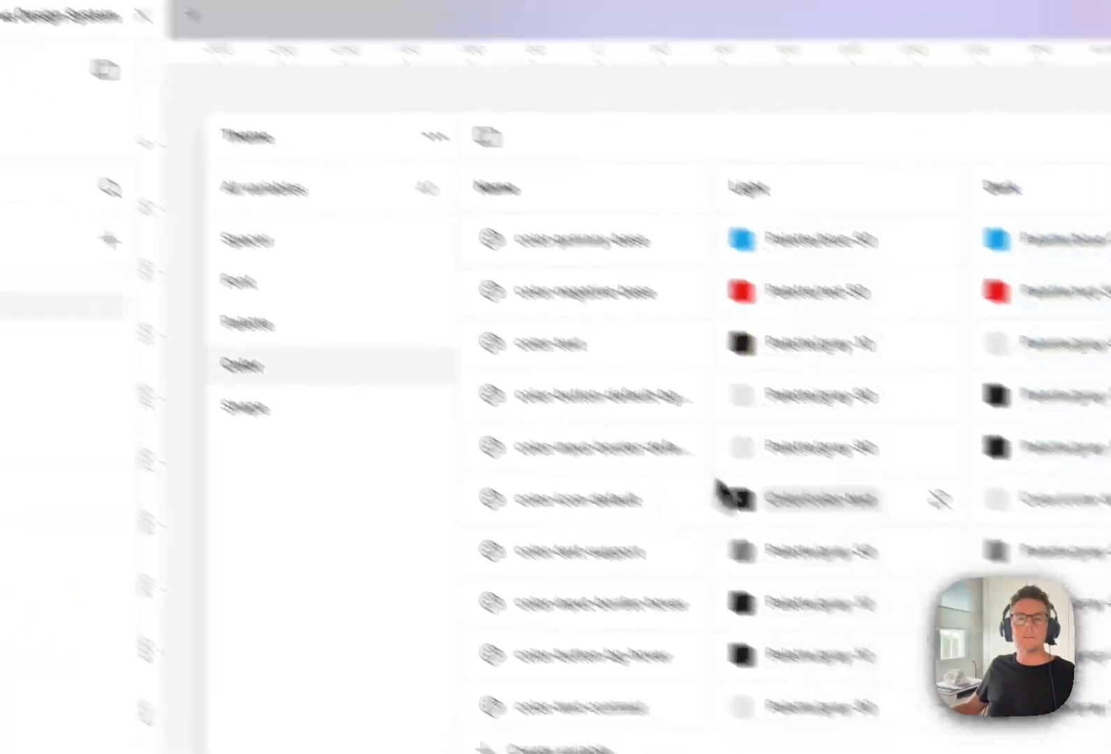
{"action": "scroll", "coordinate": [862, 656], "scroll_direction": "down", "scroll_amount": 5}
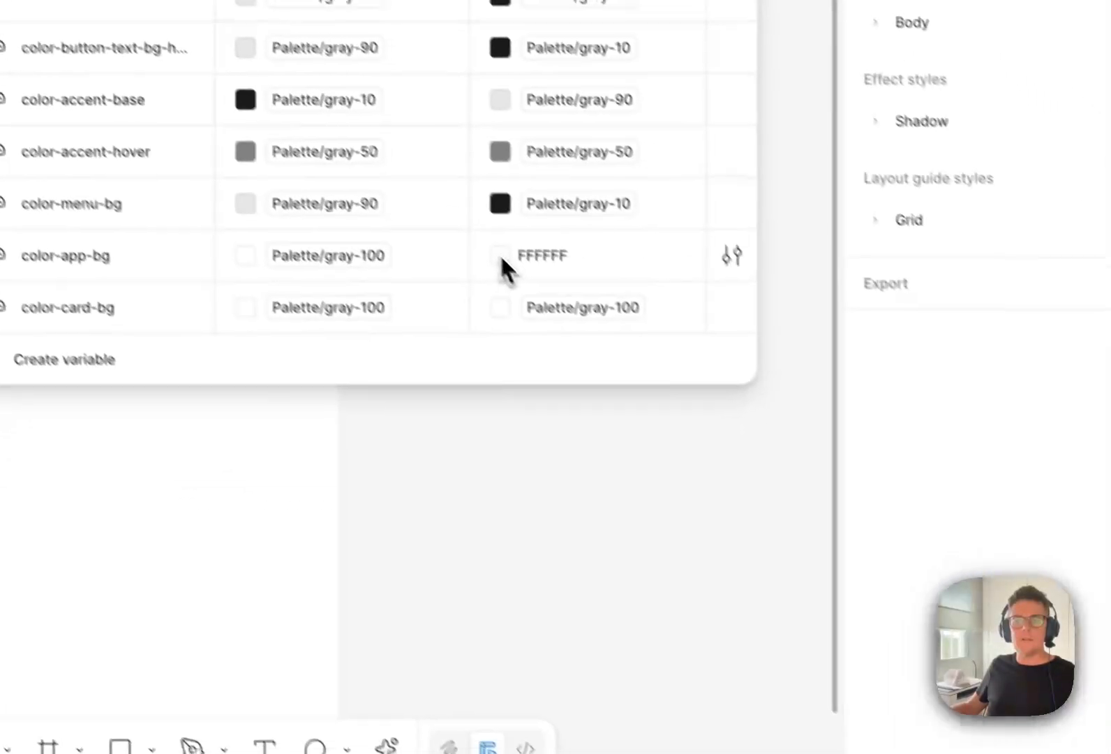
{"action": "left_click", "coordinate": [501, 257]}
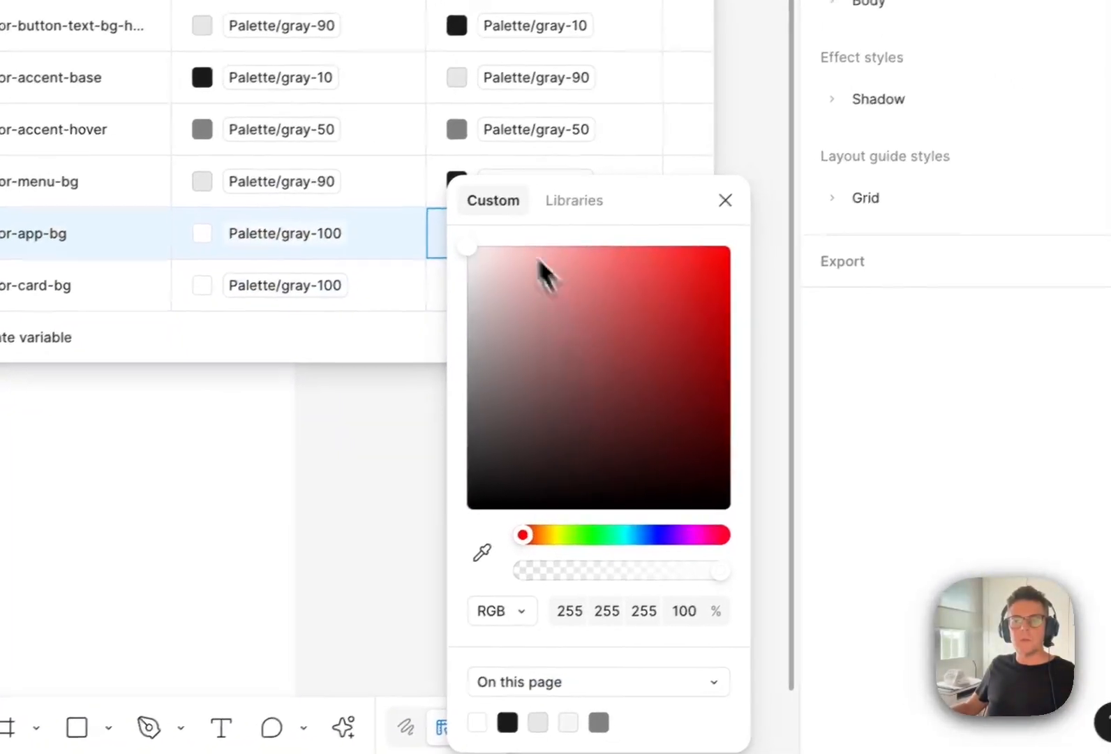
{"action": "left_click", "coordinate": [569, 204]}
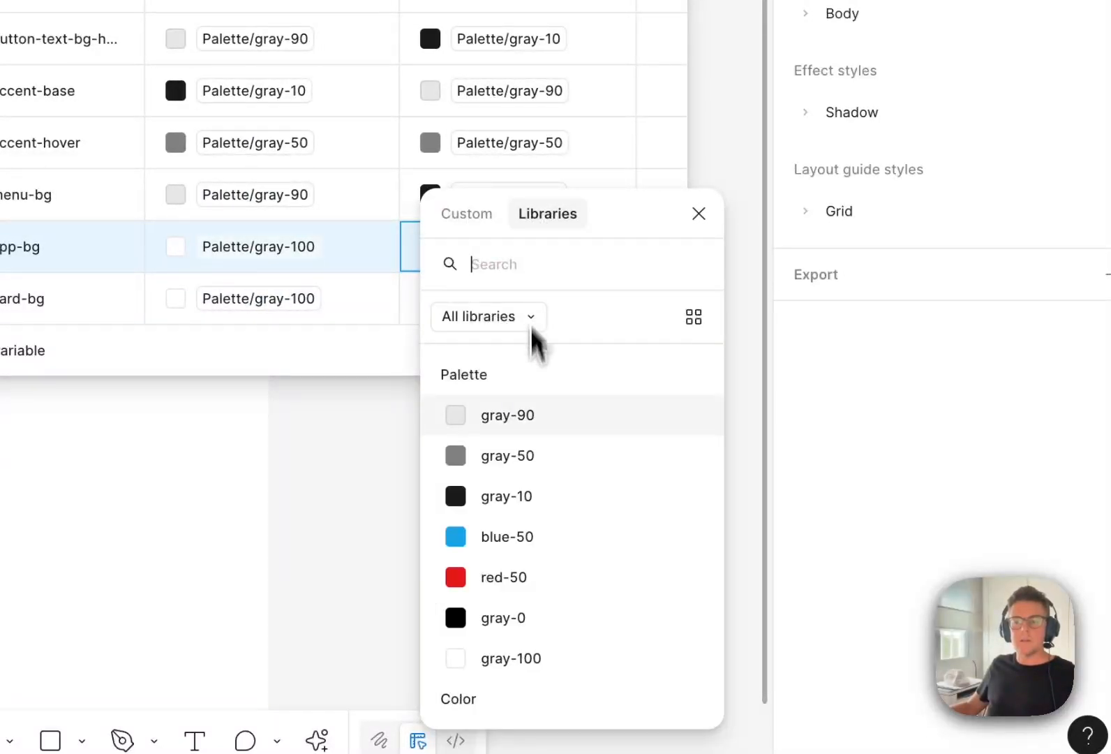
{"action": "left_click", "coordinate": [503, 617]}
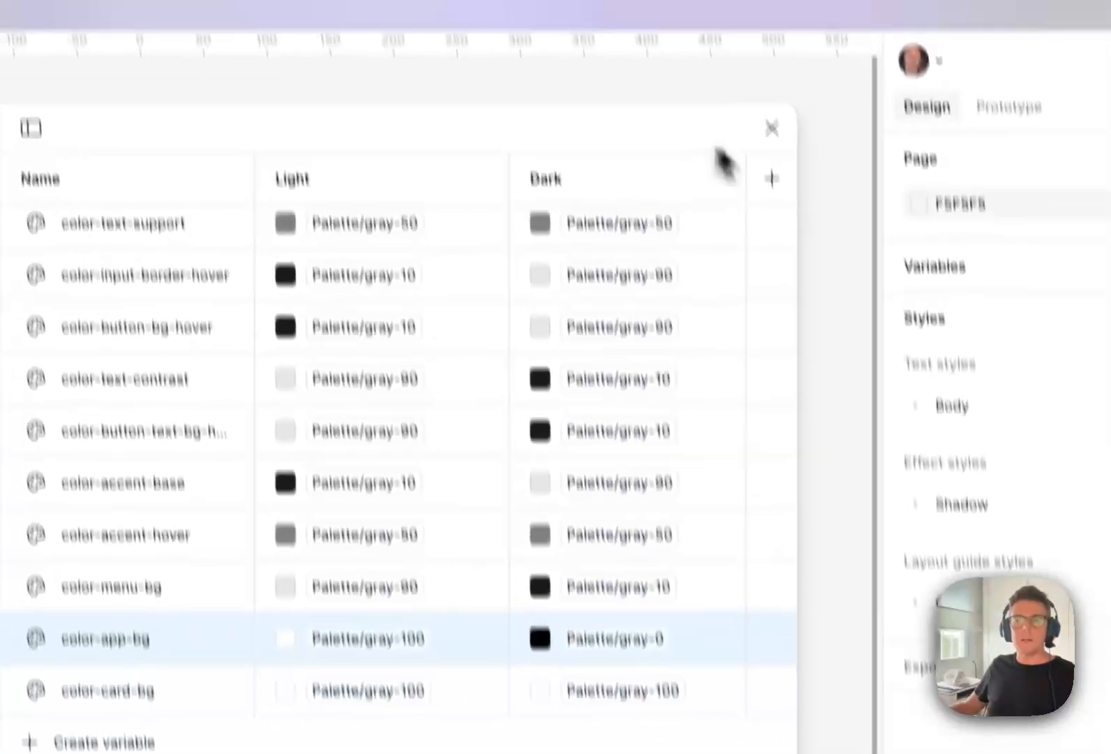
{"action": "left_click", "coordinate": [772, 127]}
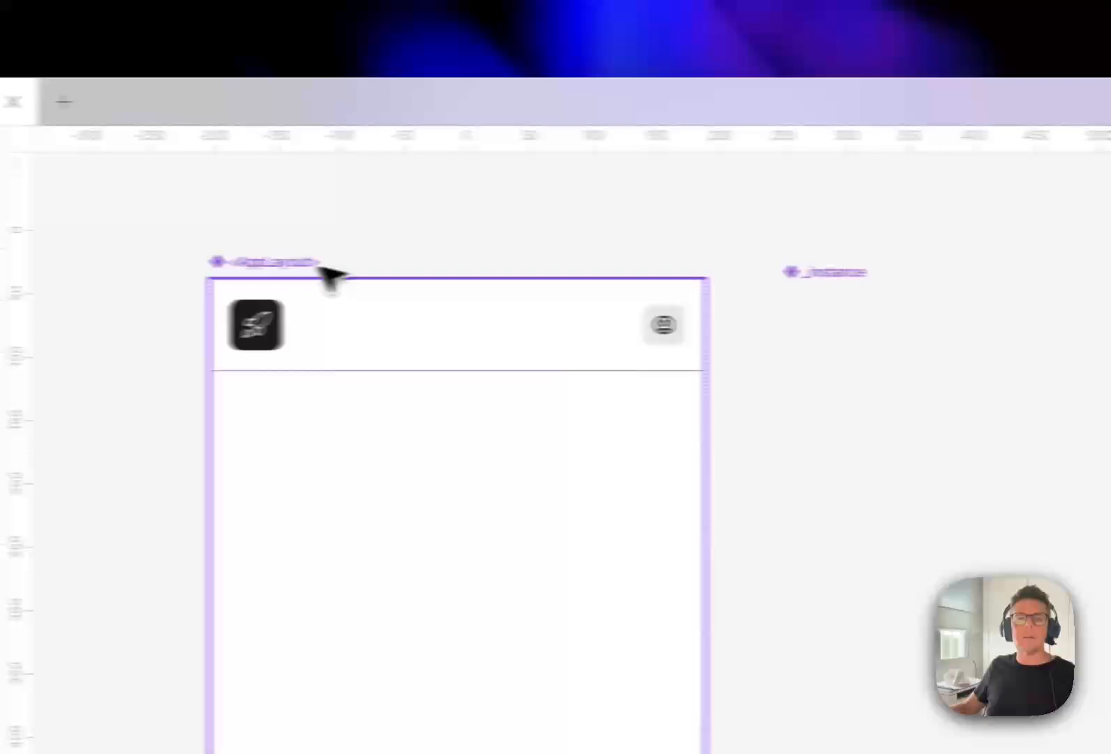
Step: Apply the color-app-bg variable as the fill of the <AppLayout> component, then deselect it
{"action": "left_click", "coordinate": [316, 266]}
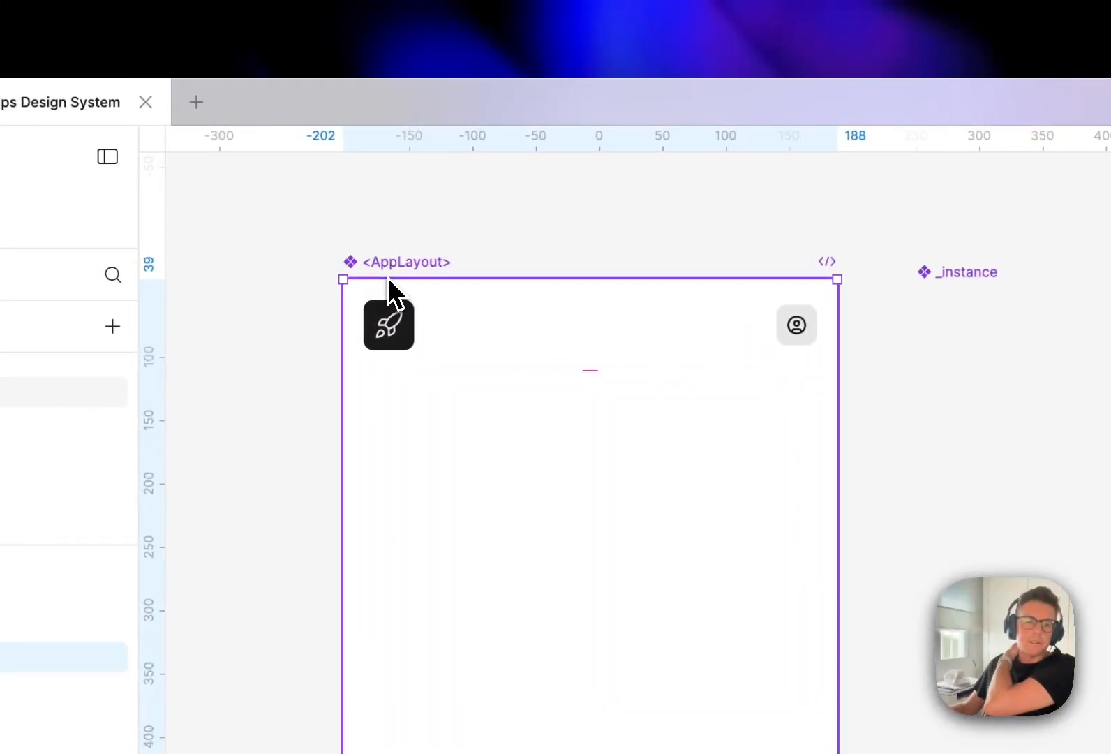
{"action": "left_click_drag", "start_coordinate": [566, 241], "coordinate": [620, 218]}
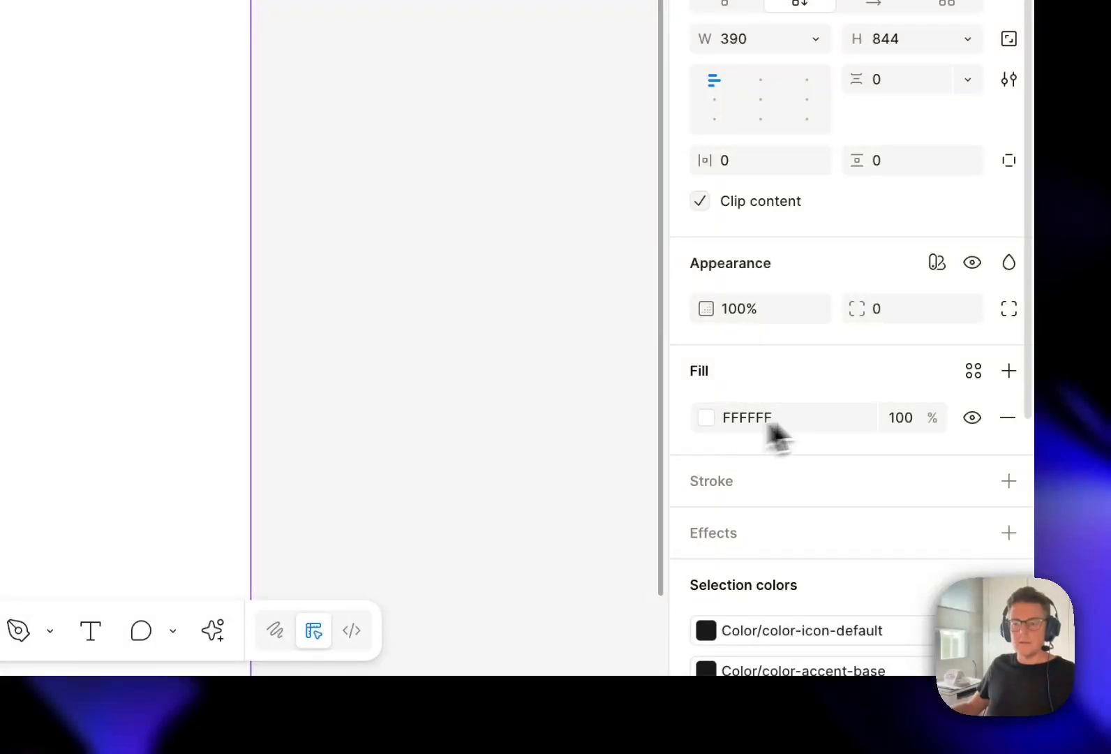
{"action": "left_click", "coordinate": [975, 376]}
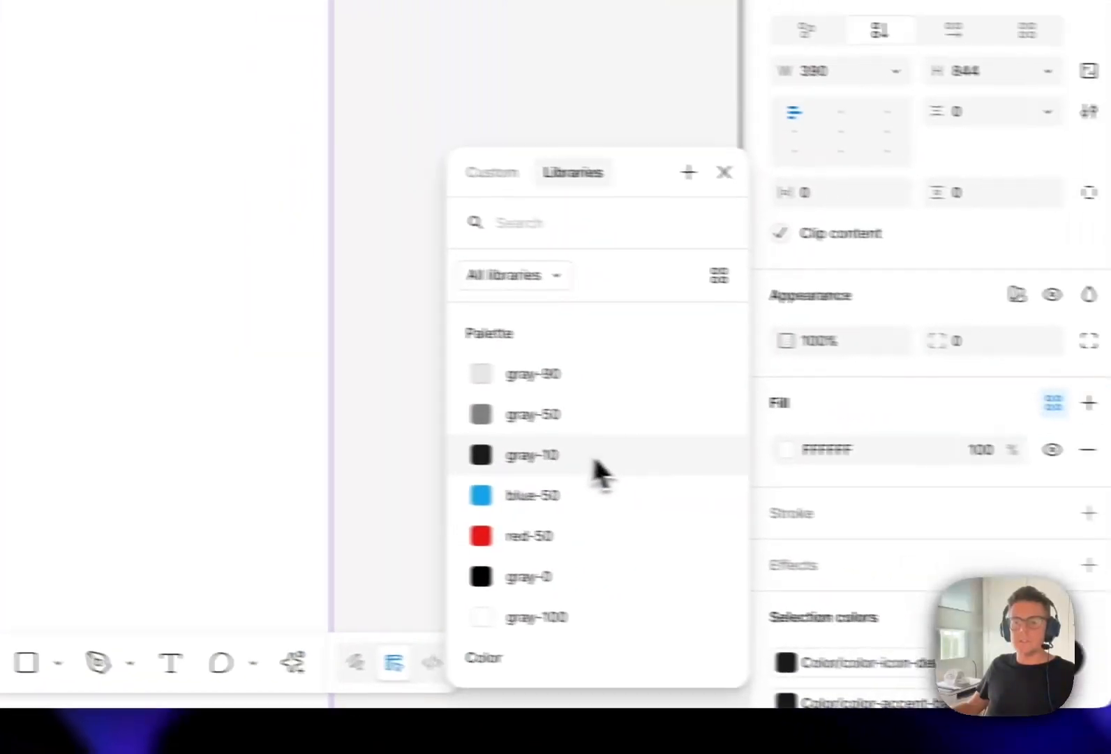
{"action": "scroll", "coordinate": [598, 475], "scroll_direction": "down", "scroll_amount": 5}
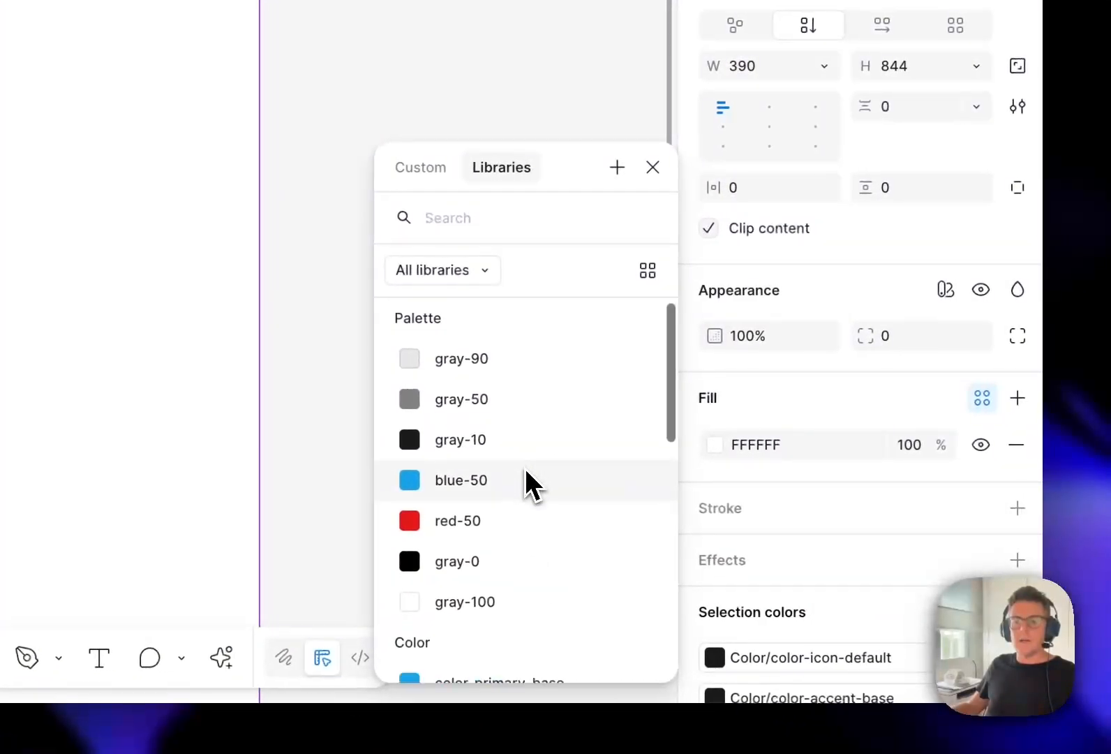
{"action": "type", "text": "bg"}
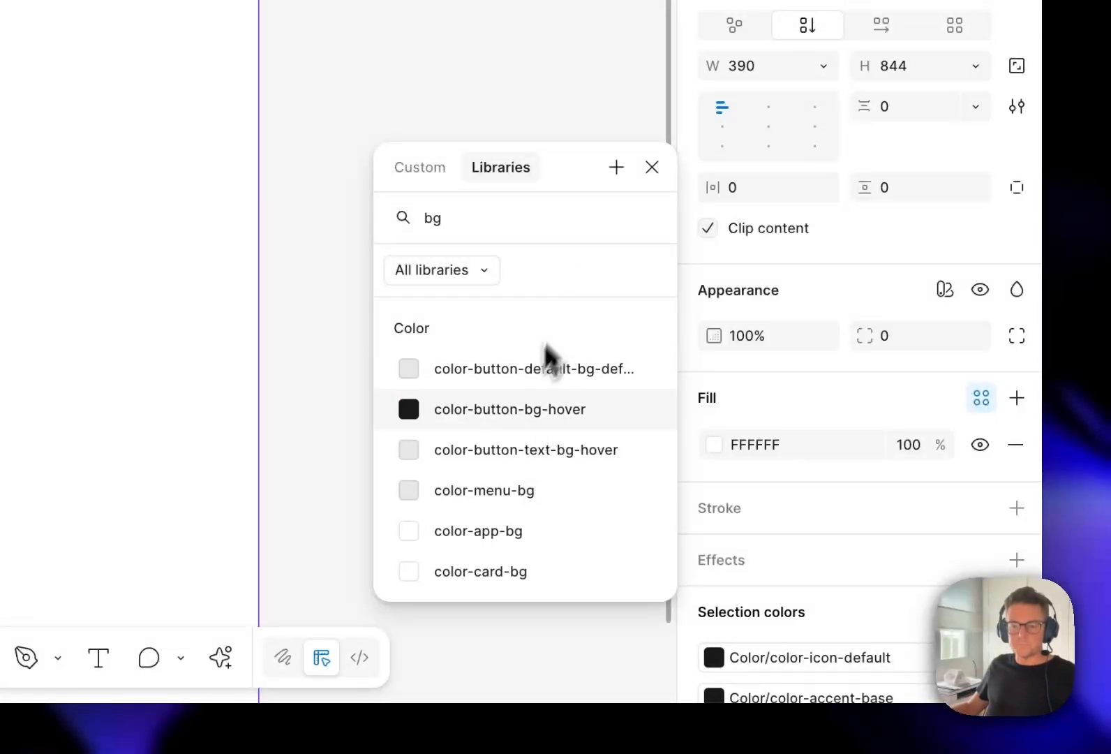
{"action": "left_click", "coordinate": [551, 532]}
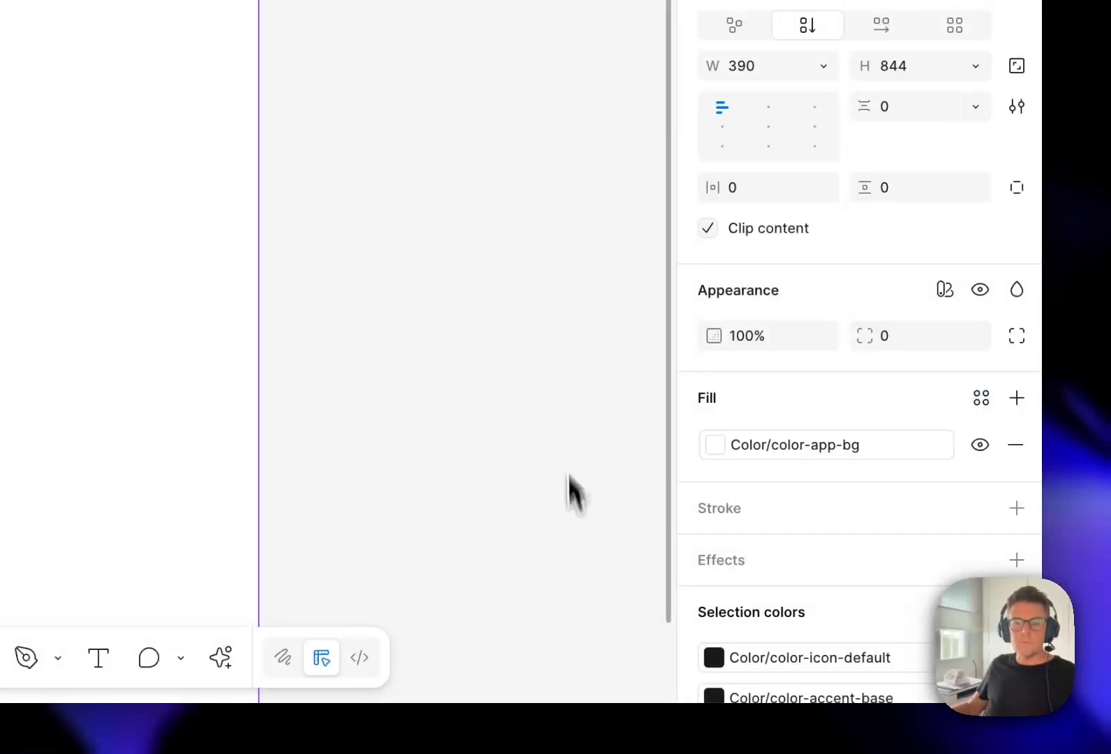
{"action": "left_click", "coordinate": [379, 47]}
{"action": "left_click_drag", "start_coordinate": [351, 6], "coordinate": [329, 28]}
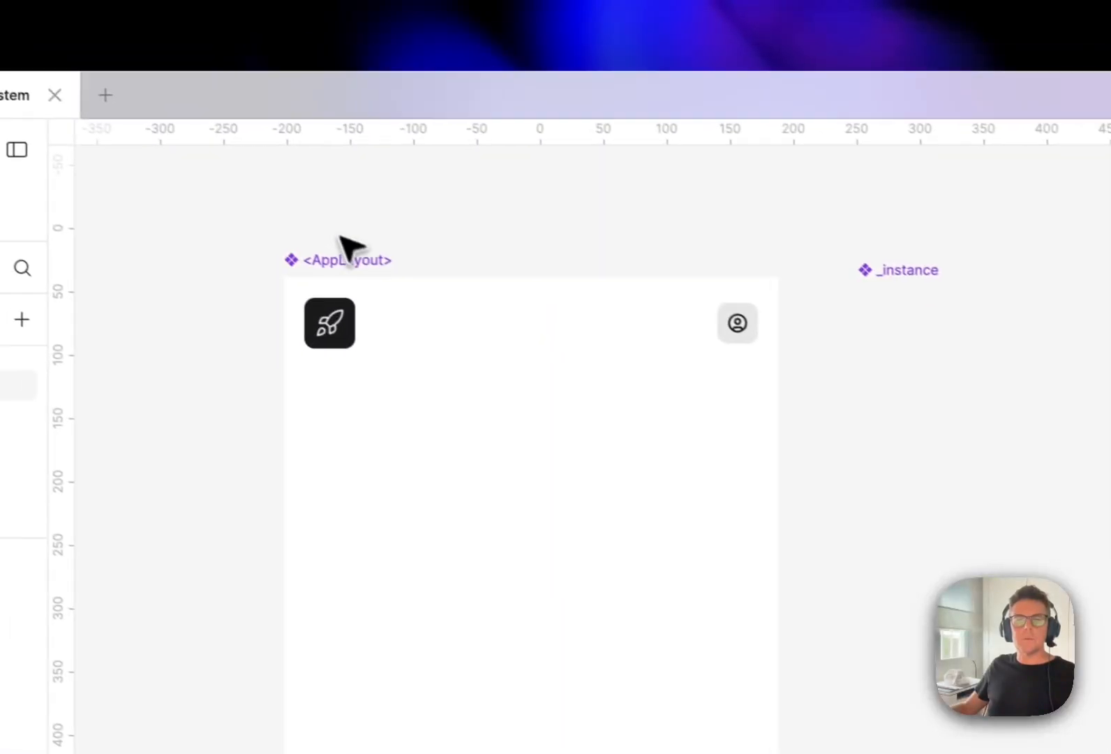
Step: Switch the <AppLayout> component's Theme variable mode to Dark
{"action": "left_click", "coordinate": [368, 269]}
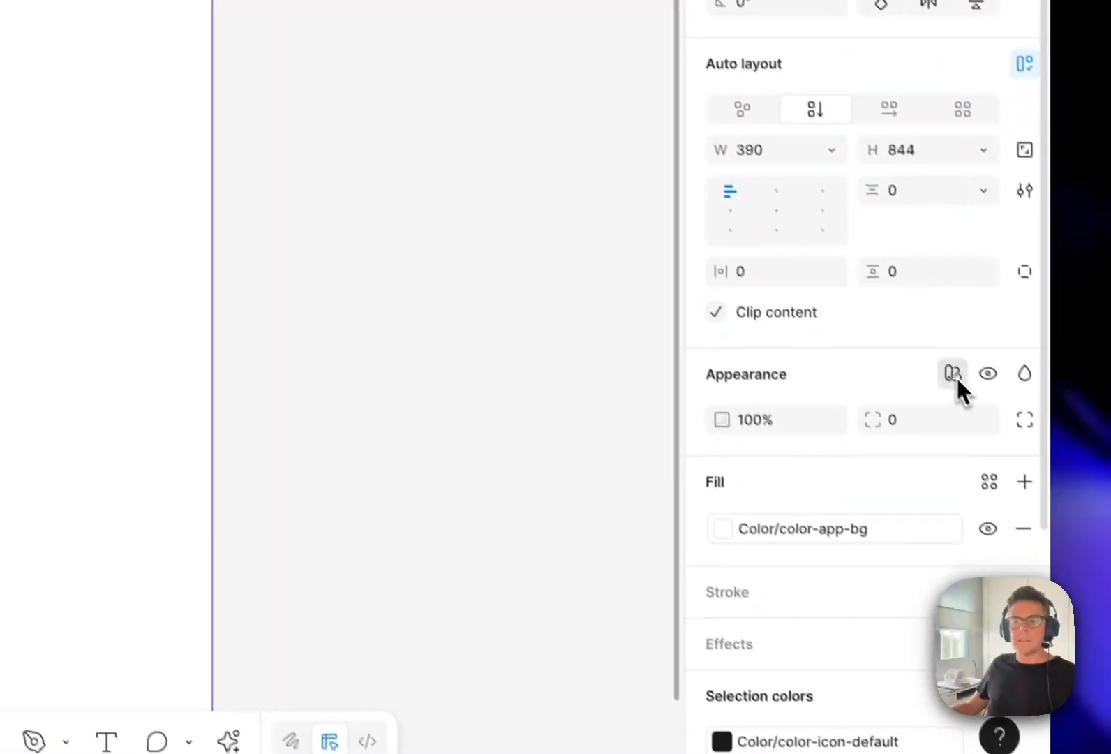
{"action": "left_click", "coordinate": [955, 375]}
{"action": "mouse_move", "coordinate": [925, 429]}
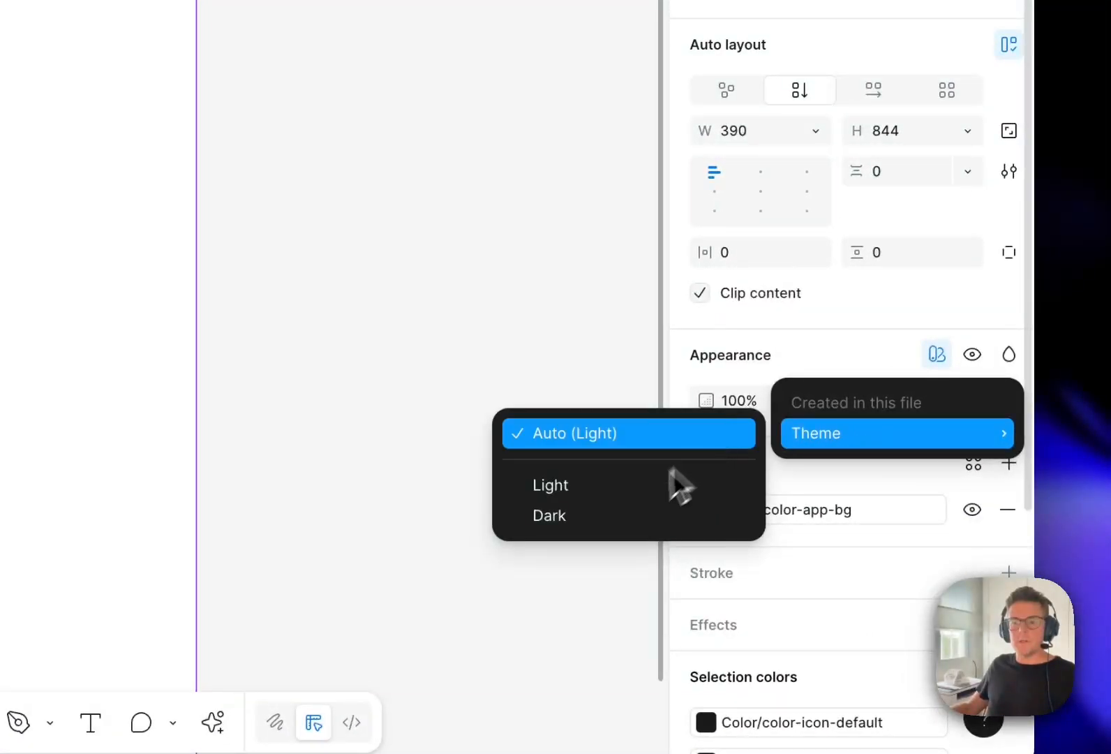
{"action": "left_click", "coordinate": [630, 517]}
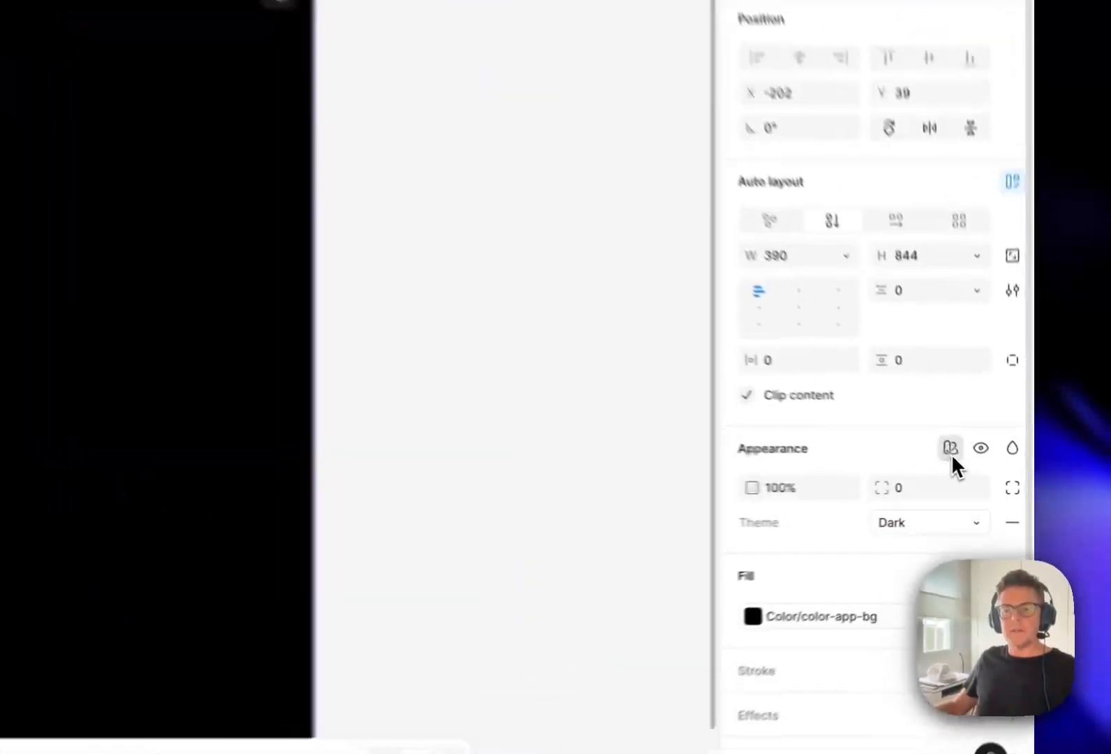
Step: Return the <AppLayout> component's Theme mode to Auto (Light) and deselect the component
{"action": "left_click", "coordinate": [951, 448]}
{"action": "mouse_move", "coordinate": [902, 532]}
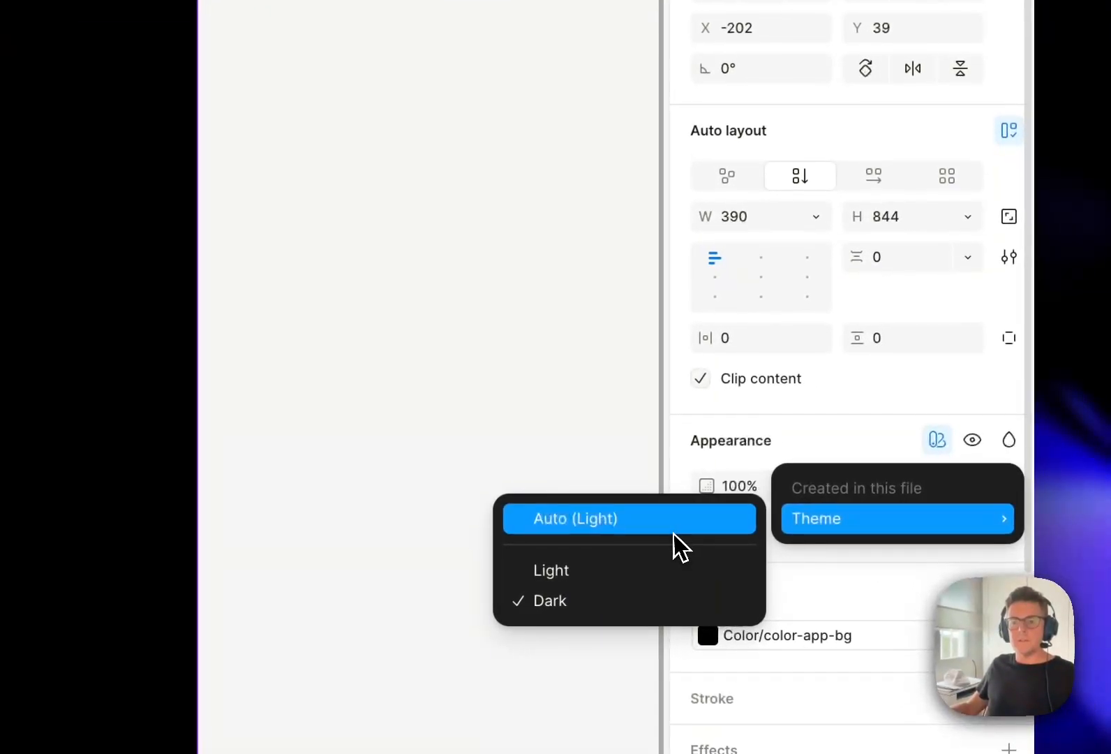
{"action": "left_click", "coordinate": [724, 538]}
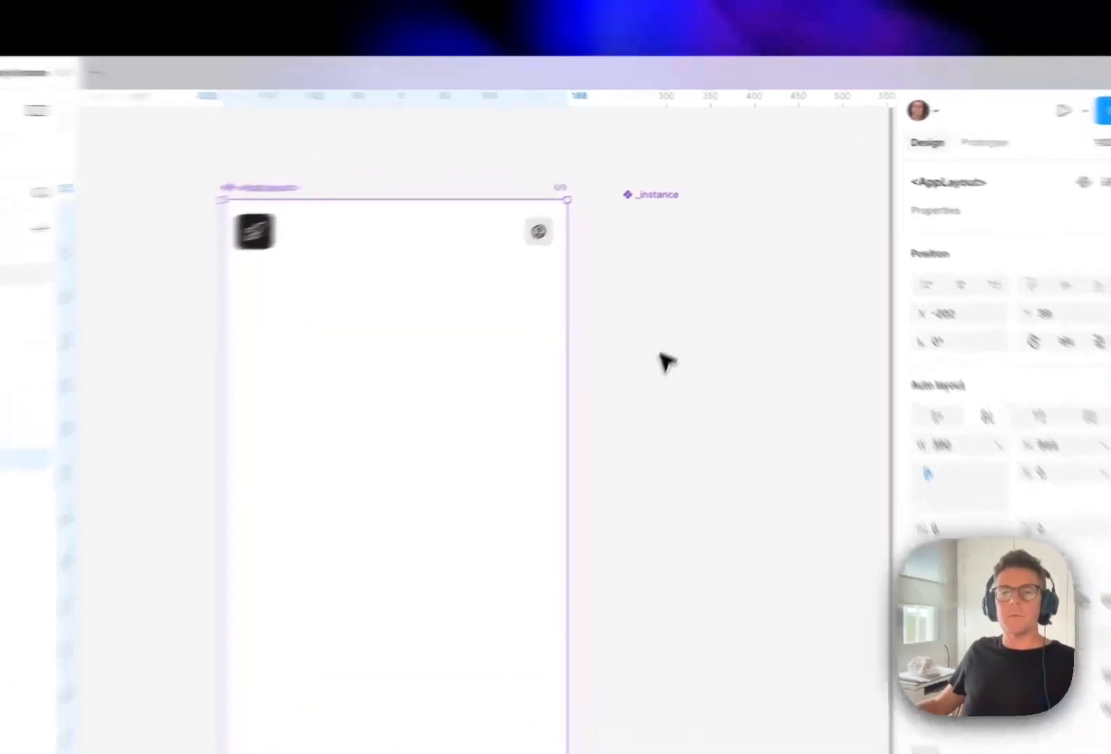
{"action": "left_click", "coordinate": [681, 289]}
{"action": "left_click_drag", "start_coordinate": [700, 271], "coordinate": [669, 250]}
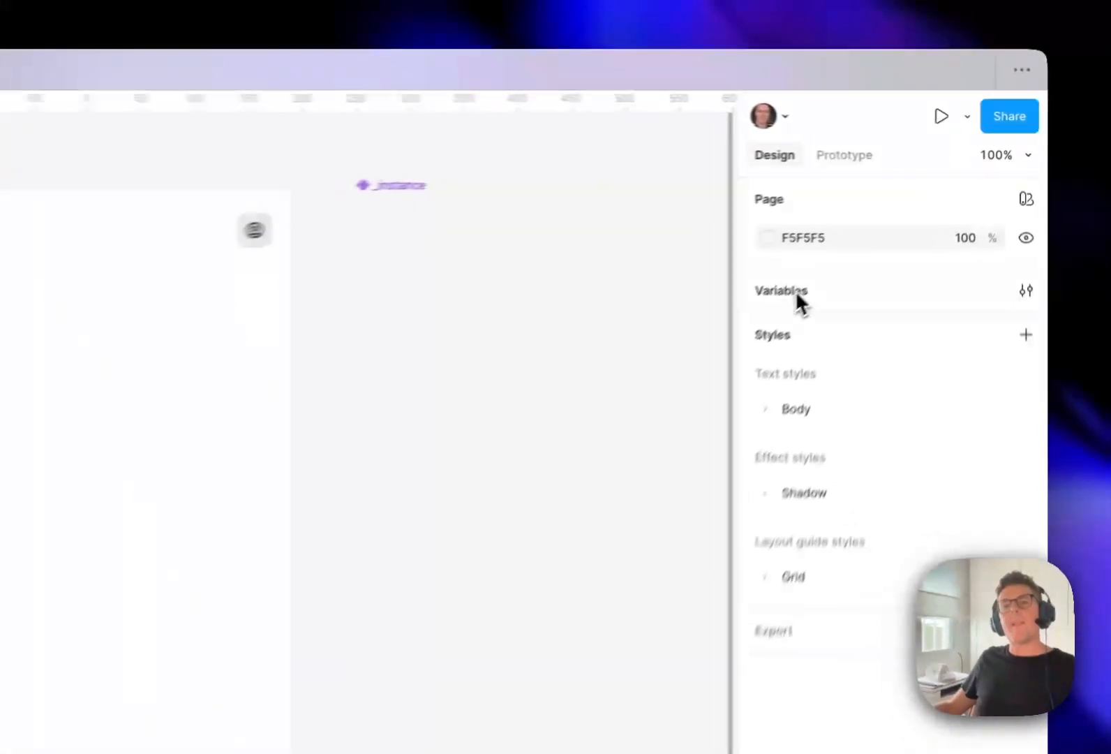
Step: Review the Light and Dark values of the palette and color variables in the Theme collection, then close the window
{"action": "left_click", "coordinate": [886, 220]}
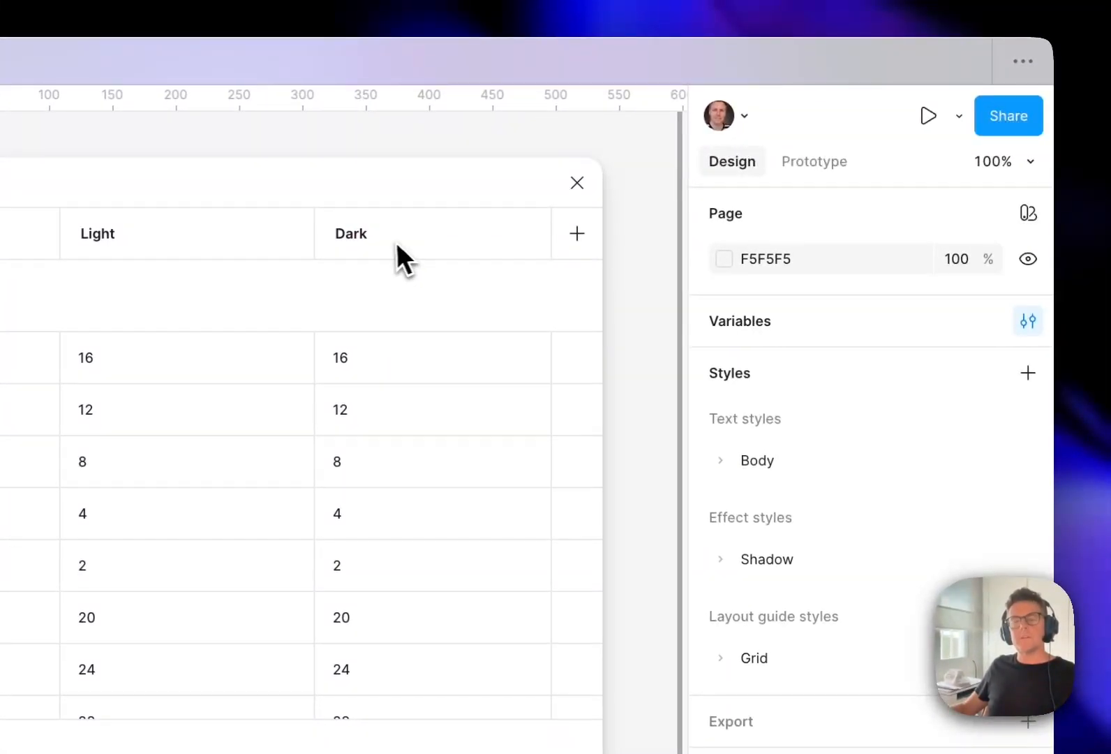
{"action": "scroll", "coordinate": [383, 344], "scroll_direction": "down", "scroll_amount": 10}
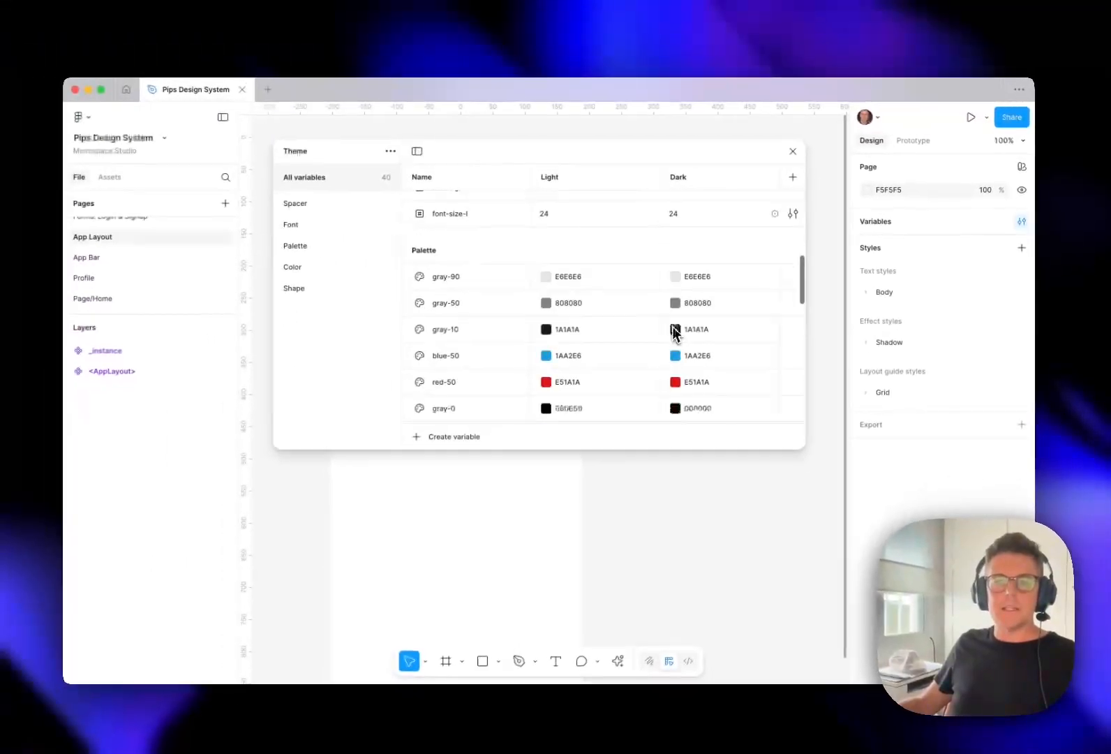
{"action": "scroll", "coordinate": [664, 335], "scroll_direction": "down", "scroll_amount": 3}
{"action": "scroll", "coordinate": [667, 303], "scroll_direction": "up", "scroll_amount": 5}
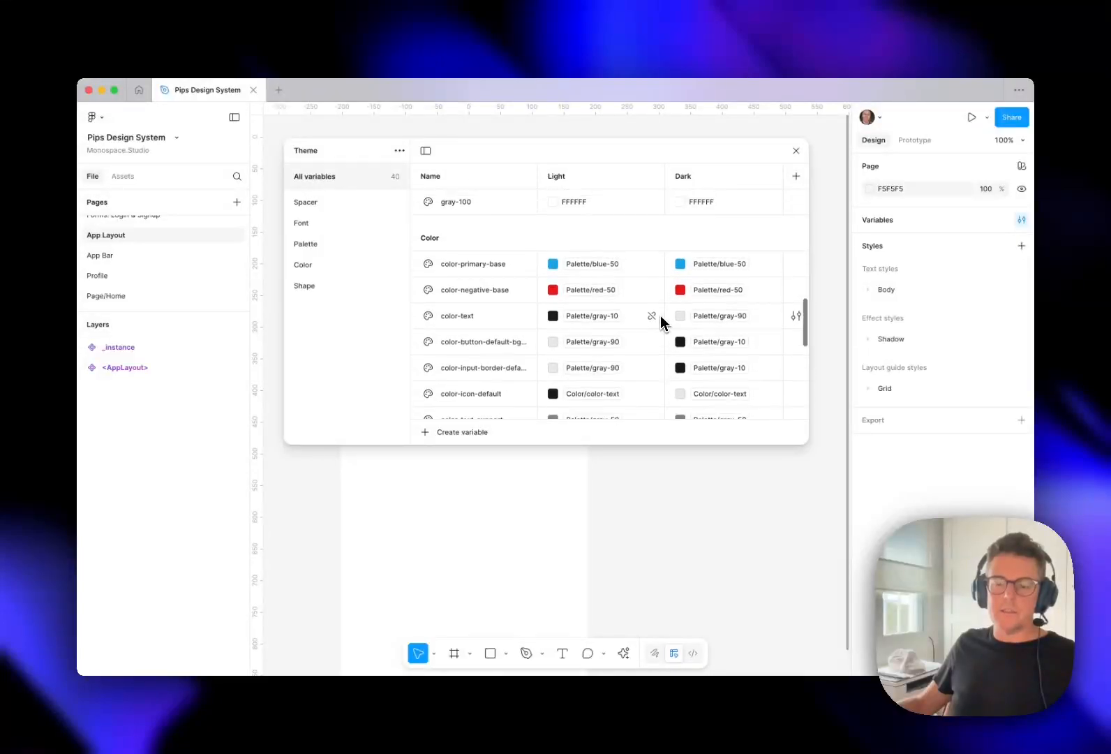
{"action": "scroll", "coordinate": [645, 347], "scroll_direction": "down", "scroll_amount": 5}
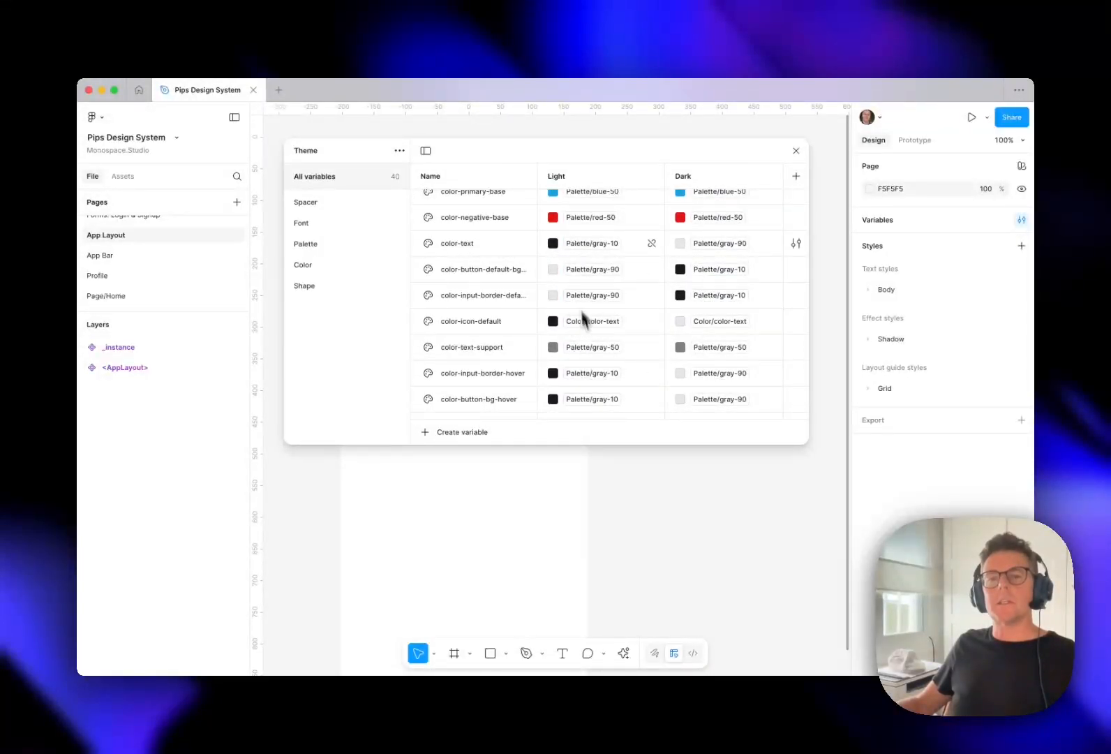
{"action": "scroll", "coordinate": [652, 293], "scroll_direction": "up", "scroll_amount": 2}
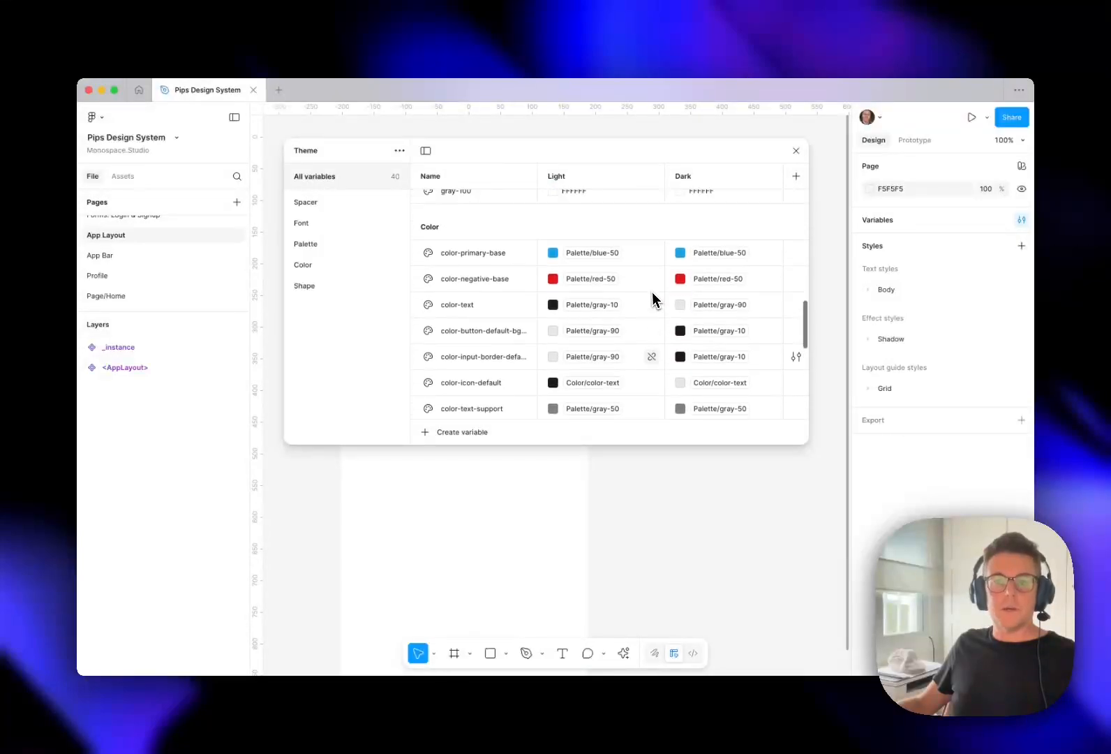
{"action": "scroll", "coordinate": [649, 279], "scroll_direction": "down", "scroll_amount": 1}
{"action": "scroll", "coordinate": [661, 283], "scroll_direction": "up", "scroll_amount": 1}
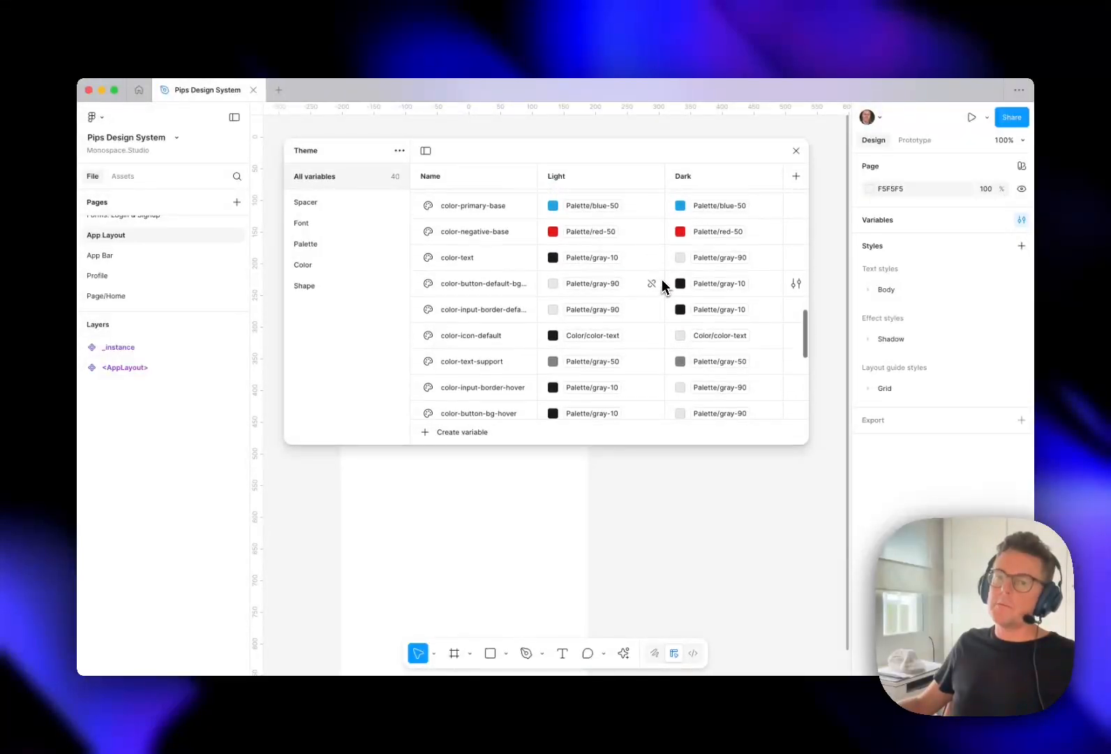
{"action": "scroll", "coordinate": [663, 285], "scroll_direction": "down", "scroll_amount": 1}
{"action": "scroll", "coordinate": [662, 285], "scroll_direction": "up", "scroll_amount": 1}
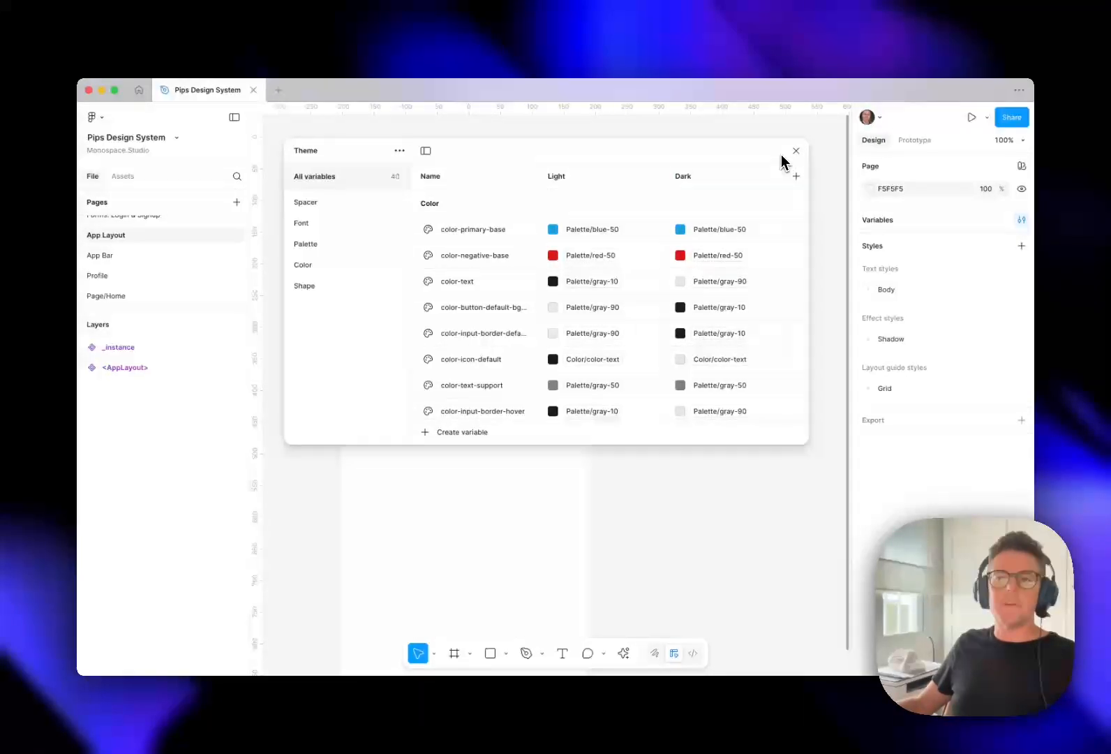
{"action": "left_click", "coordinate": [796, 151]}
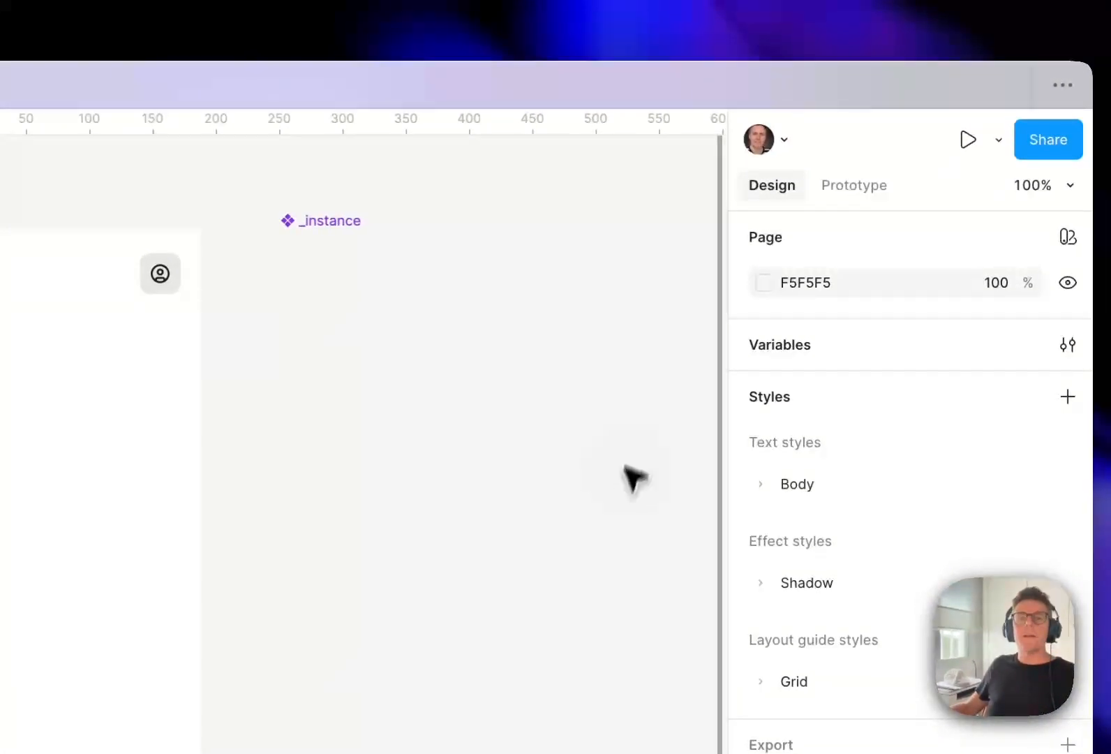
{"action": "left_click_drag", "start_coordinate": [631, 478], "coordinate": [590, 412]}
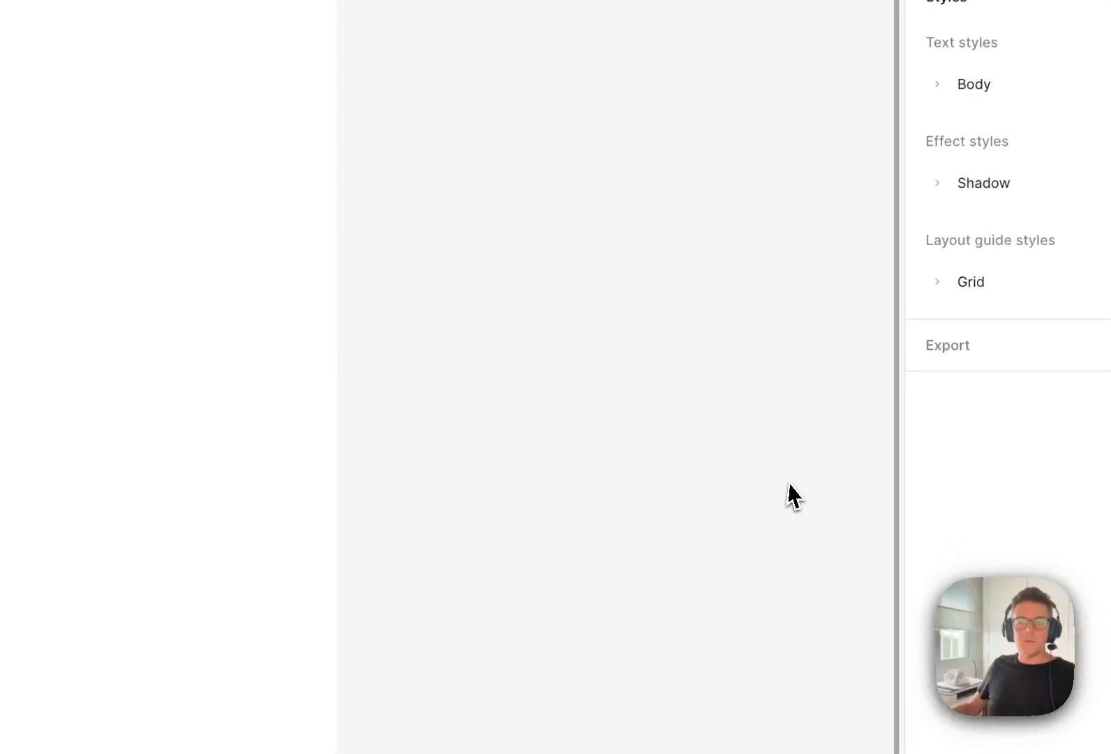